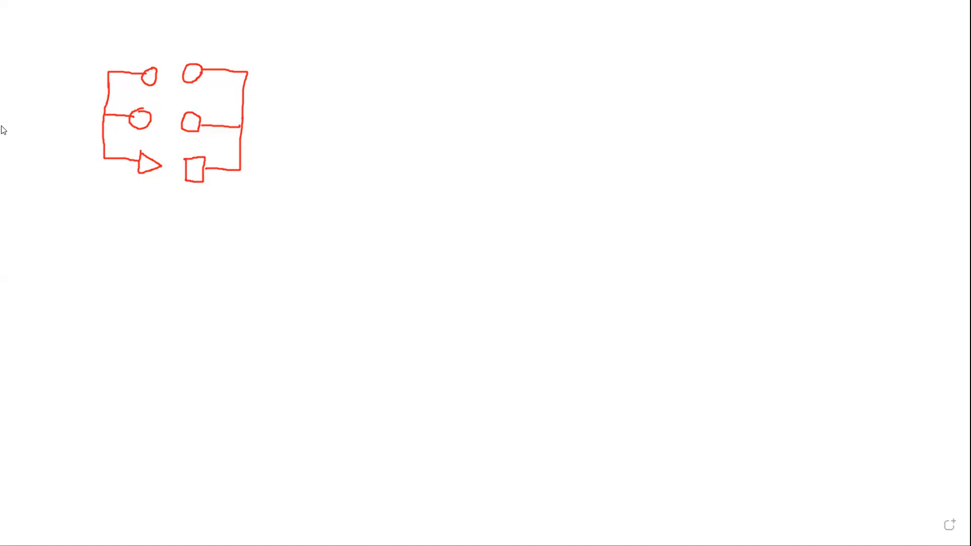
Write the labels 1 and 2 above the first diagram and sketch a second join diagram of circles and a box below it.
drag(123, 13, 119, 30)
mouse_move(210, 16)
mouse_down()
mouse_move(222, 18)
mouse_move(224, 33)
mouse_up()
mouse_move(123, 231)
mouse_down()
mouse_move(154, 231)
mouse_move(124, 272)
mouse_move(157, 296)
mouse_up()
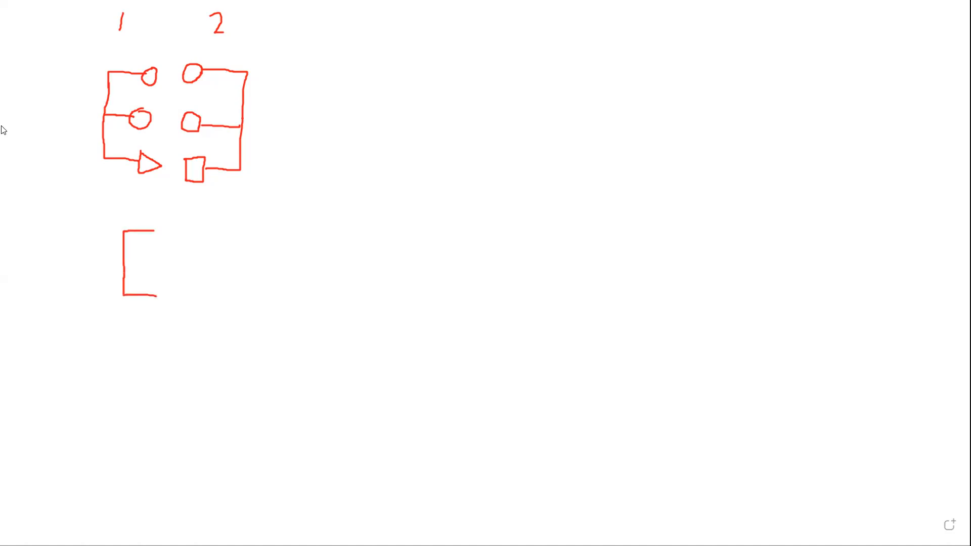
mouse_move(153, 231)
mouse_down()
mouse_move(169, 223)
mouse_move(157, 224)
mouse_up()
mouse_move(170, 283)
mouse_down()
mouse_move(177, 300)
mouse_move(171, 284)
mouse_up()
mouse_move(192, 226)
mouse_down()
mouse_move(180, 243)
mouse_move(192, 226)
mouse_move(219, 236)
mouse_move(220, 302)
mouse_move(186, 300)
mouse_move(205, 298)
mouse_up()
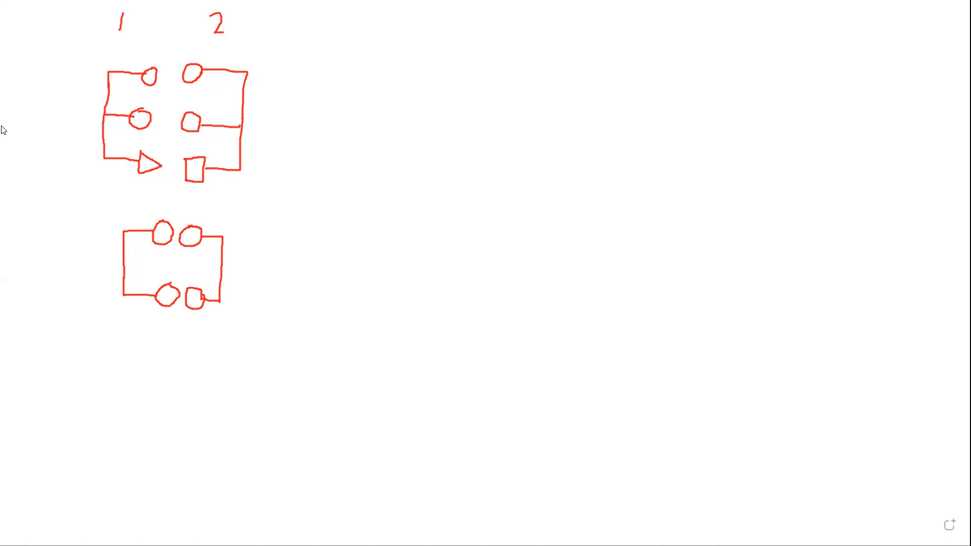
Sketch a third join diagram below, with circles, small boxes and a triangle linked by lines.
mouse_move(132, 362)
mouse_down()
mouse_move(159, 368)
mouse_move(126, 364)
mouse_move(123, 474)
mouse_move(161, 471)
mouse_up()
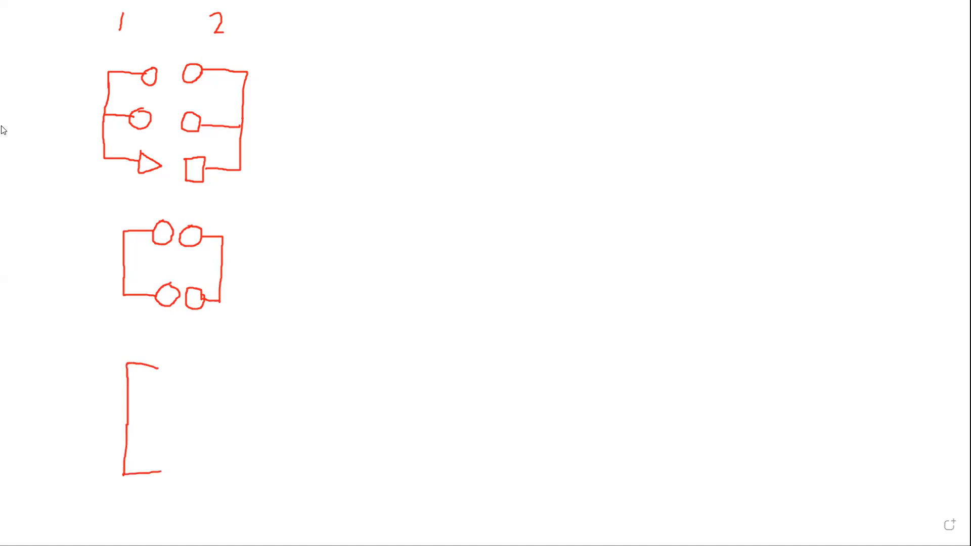
mouse_move(165, 353)
mouse_down()
mouse_move(173, 353)
mouse_move(158, 360)
mouse_up()
drag(127, 419, 167, 415)
drag(160, 458, 160, 484)
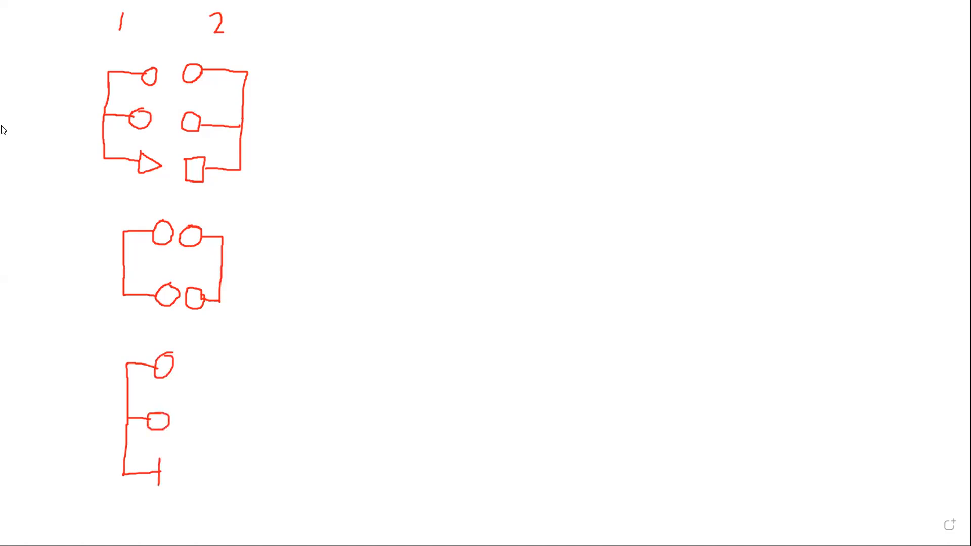
mouse_move(161, 459)
mouse_down()
mouse_move(178, 479)
mouse_move(159, 486)
mouse_up()
mouse_move(180, 361)
mouse_down()
mouse_move(199, 357)
mouse_move(181, 360)
mouse_up()
mouse_move(206, 369)
mouse_down()
mouse_move(219, 374)
mouse_move(216, 418)
mouse_move(180, 425)
mouse_move(197, 423)
mouse_up()
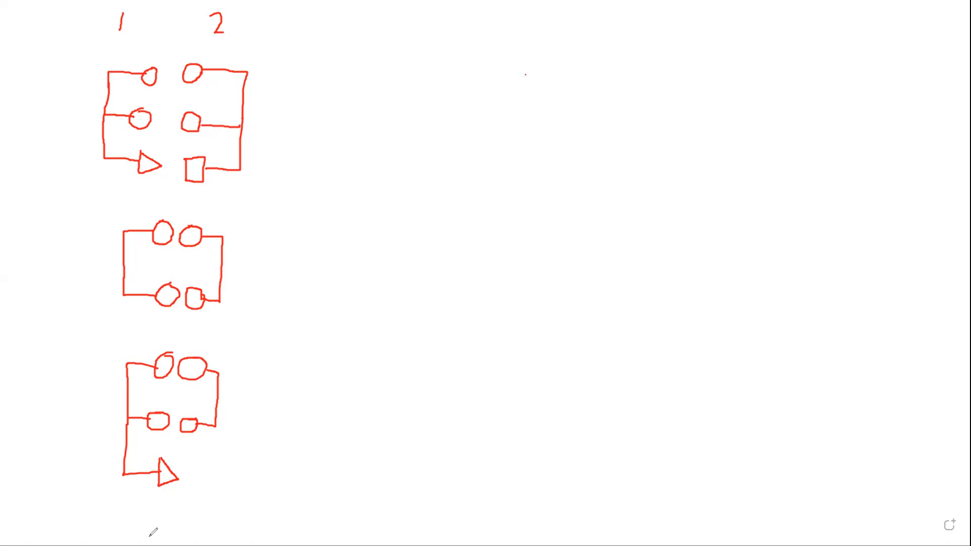
Sketch a join diagram at the upper right with paired circles and a square linked by lines.
mouse_move(525, 75)
mouse_down()
mouse_move(570, 74)
mouse_move(580, 137)
mouse_move(525, 177)
mouse_up()
mouse_move(526, 75)
mouse_down()
mouse_move(520, 88)
mouse_move(527, 77)
mouse_up()
drag(577, 118, 532, 123)
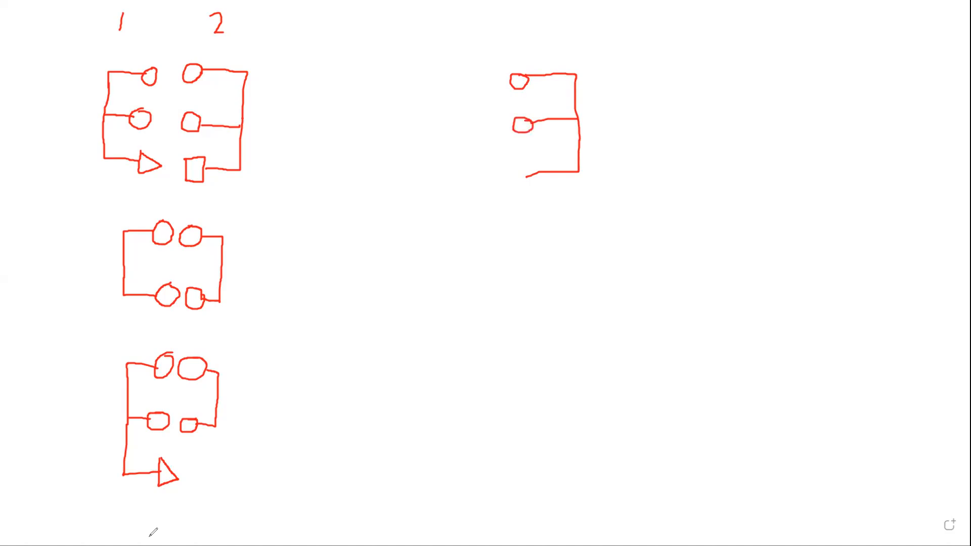
mouse_move(523, 168)
mouse_down()
mouse_move(503, 177)
mouse_move(521, 169)
mouse_up()
mouse_move(461, 80)
mouse_down()
mouse_move(504, 77)
mouse_move(462, 120)
mouse_move(497, 137)
mouse_up()
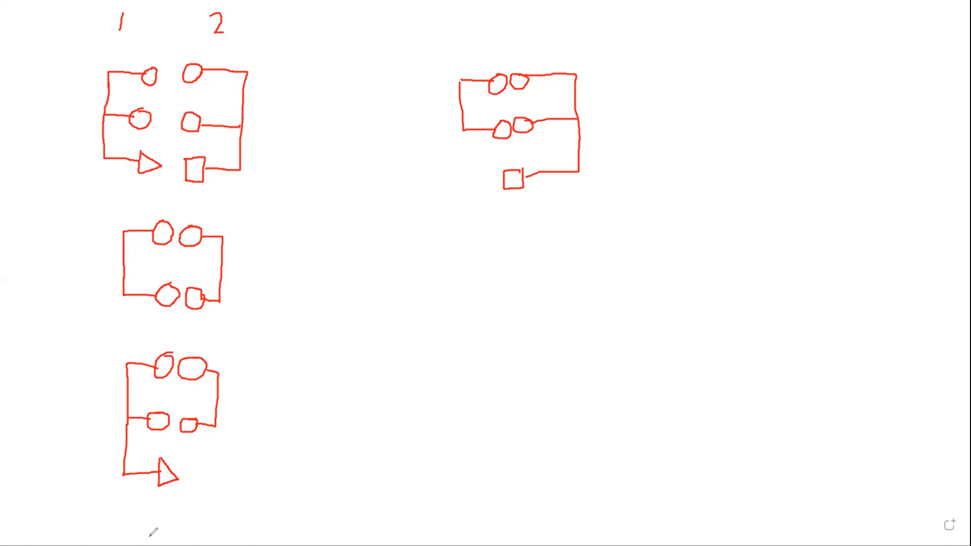
Sketch another join diagram below it with circles, a triangle and a square connected by lines.
drag(494, 227, 462, 226)
mouse_move(461, 226)
mouse_down()
mouse_move(457, 302)
mouse_move(498, 302)
mouse_up()
drag(496, 225, 498, 217)
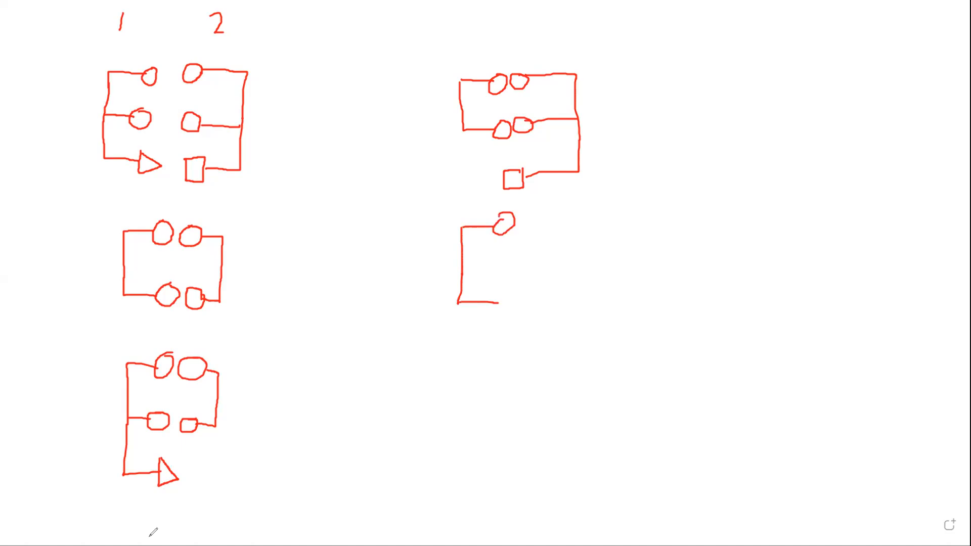
drag(462, 266, 491, 266)
drag(500, 261, 494, 261)
drag(500, 296, 499, 319)
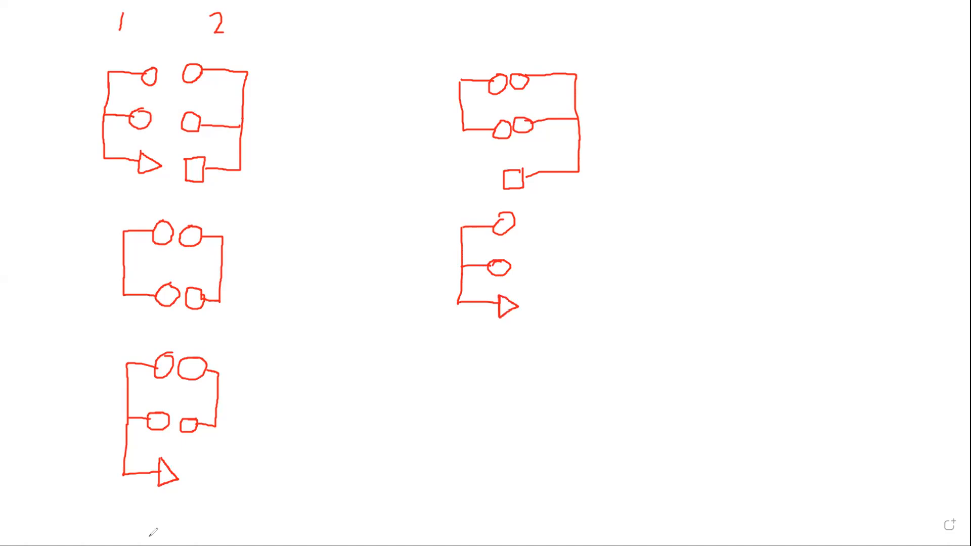
drag(533, 218, 543, 229)
mouse_move(543, 223)
mouse_down()
mouse_move(556, 269)
mouse_move(520, 274)
mouse_move(535, 268)
mouse_move(560, 335)
mouse_move(490, 373)
mouse_move(513, 354)
mouse_up()
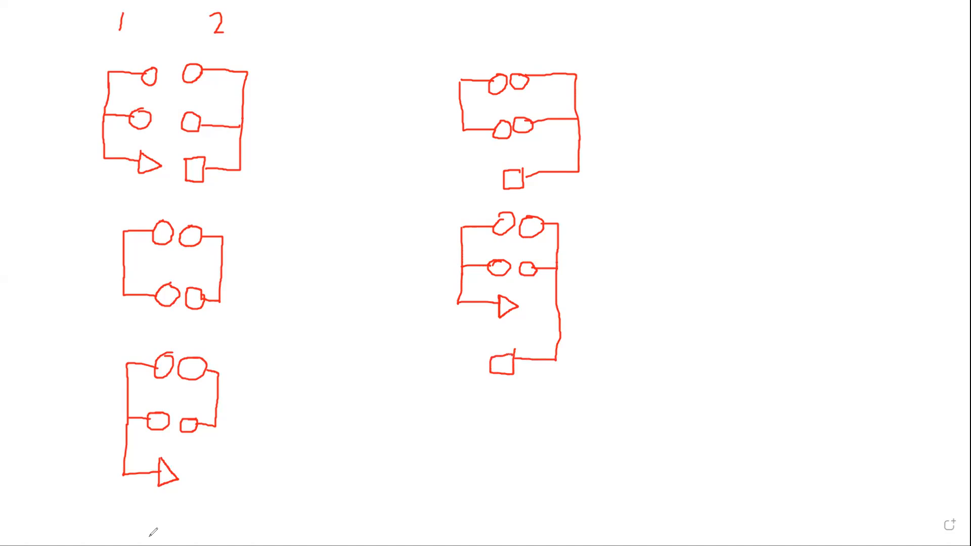
drag(497, 353, 513, 350)
Start a further diagram on the far right with a bracket leading to a triangle.
mouse_move(712, 128)
mouse_down()
mouse_move(709, 162)
mouse_move(749, 190)
mouse_move(749, 207)
mouse_move(759, 208)
mouse_move(747, 211)
mouse_up()
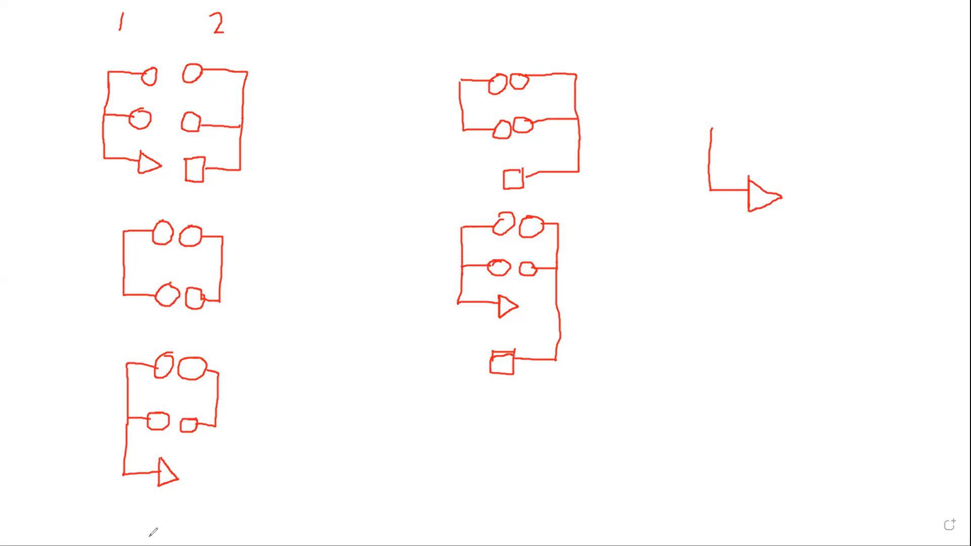
mouse_move(795, 298)
mouse_down()
mouse_move(799, 361)
mouse_move(756, 388)
mouse_move(736, 370)
mouse_move(731, 401)
mouse_move(754, 401)
mouse_move(756, 386)
mouse_up()
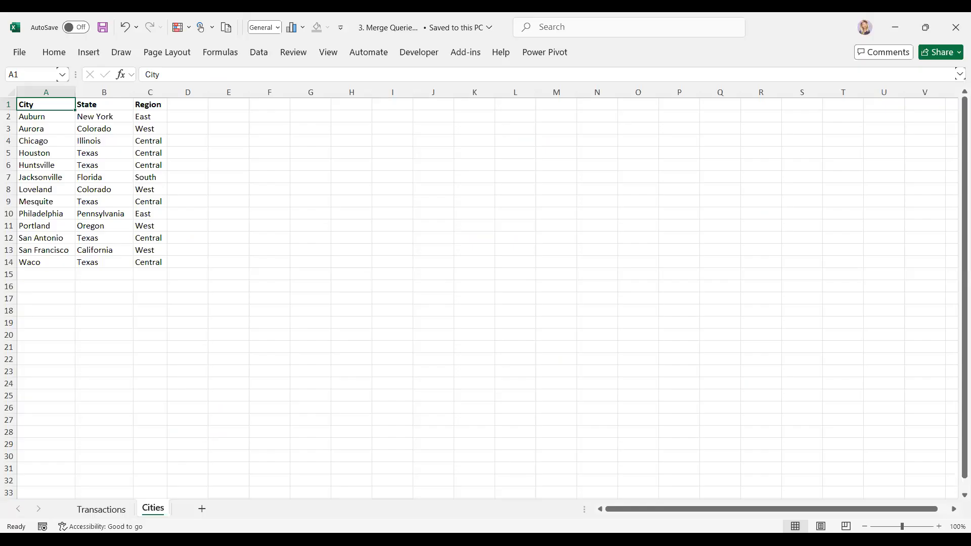
Compare the Transactions and Cities sheets by switching between them.
click(88, 511)
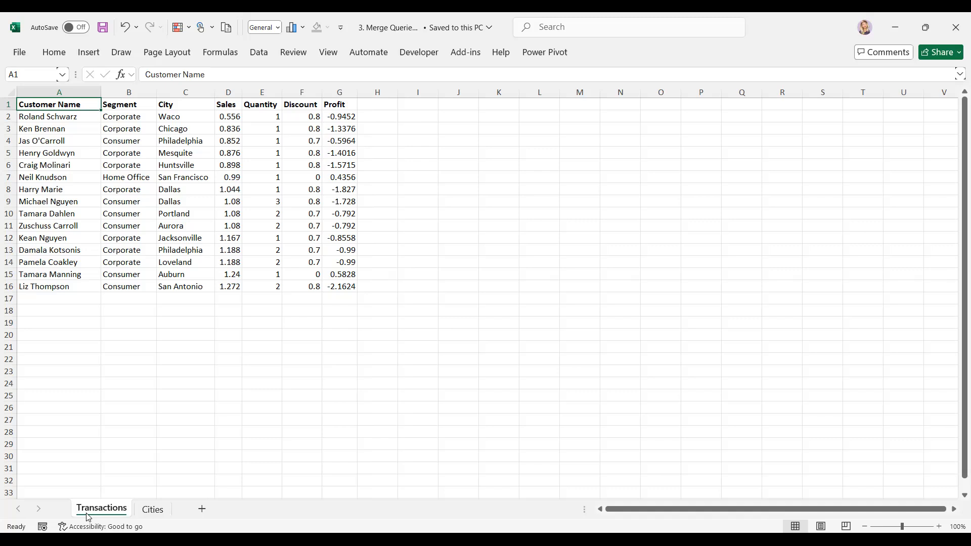
click(153, 509)
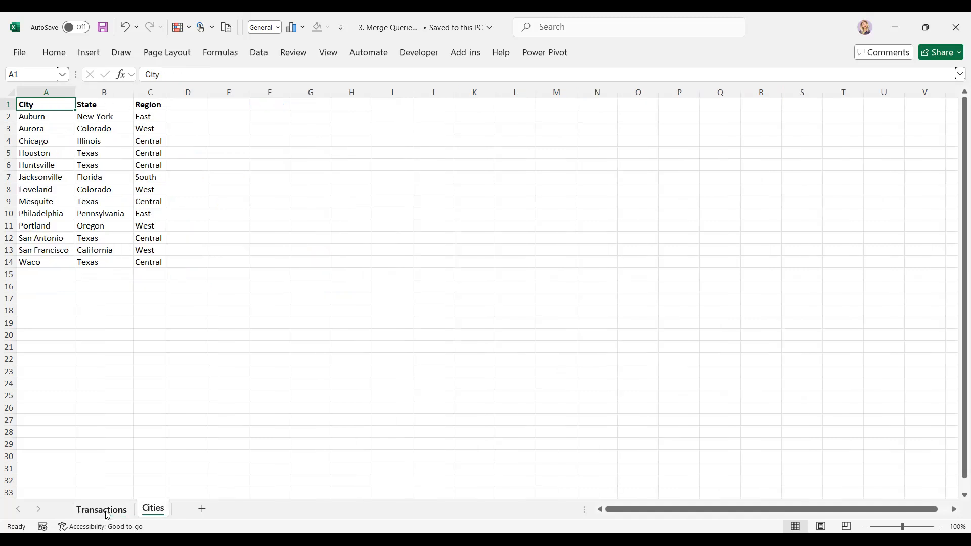
click(107, 515)
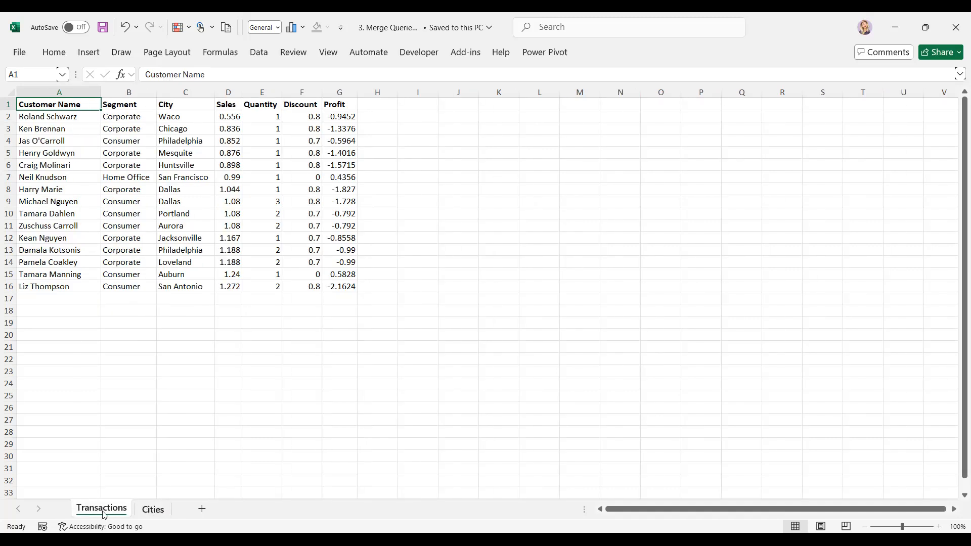
click(151, 511)
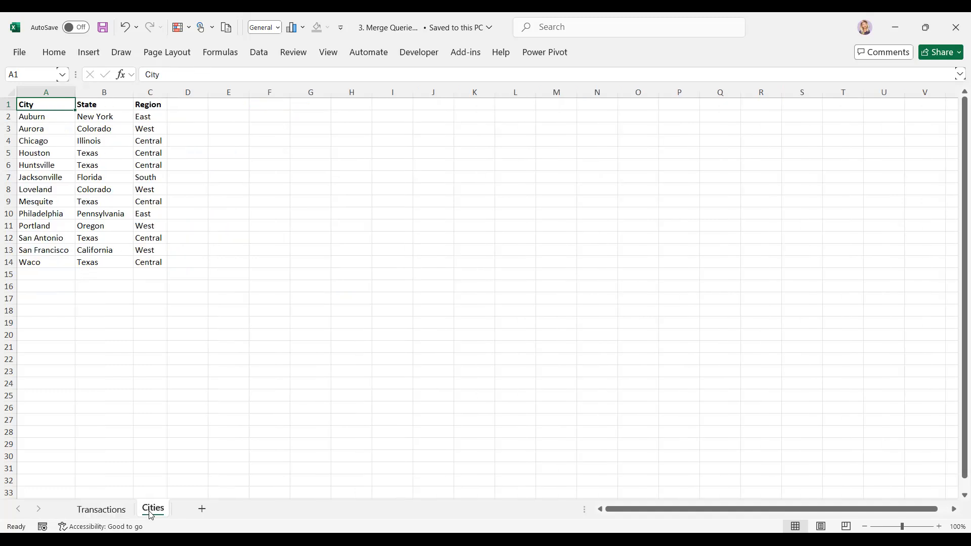
click(113, 514)
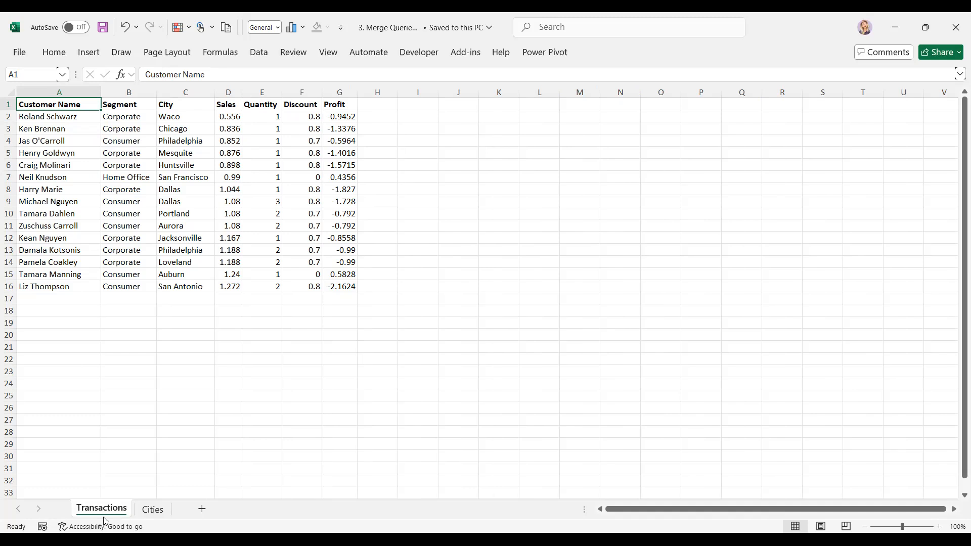
click(152, 510)
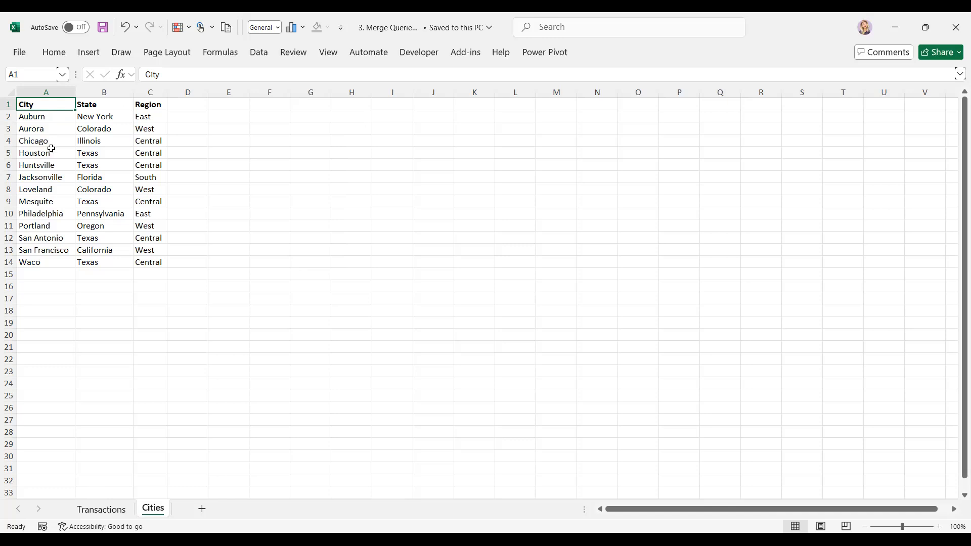
click(99, 508)
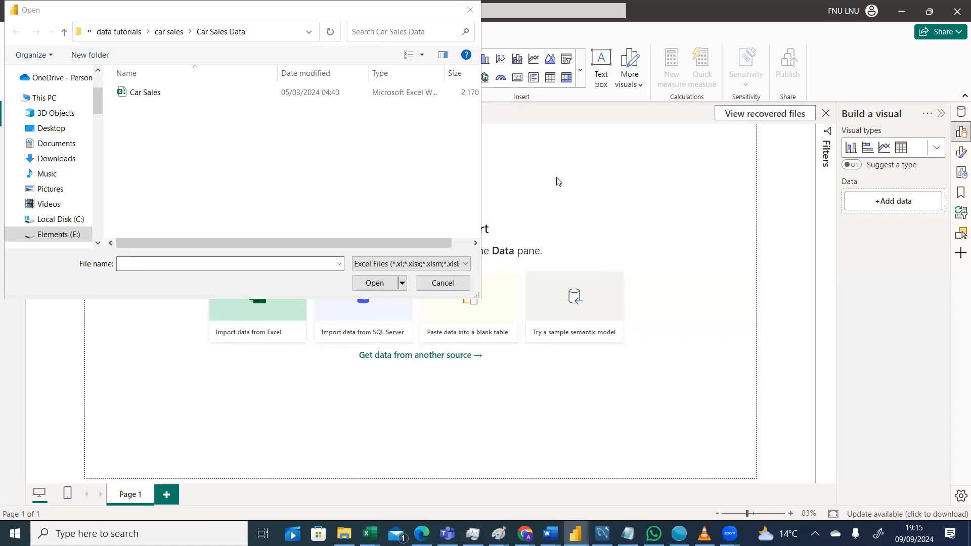
Import the Excel workbook 3. Merge Queries 3.1 from the sufnet PQ folder on drive Elements (E:).
click(557, 177)
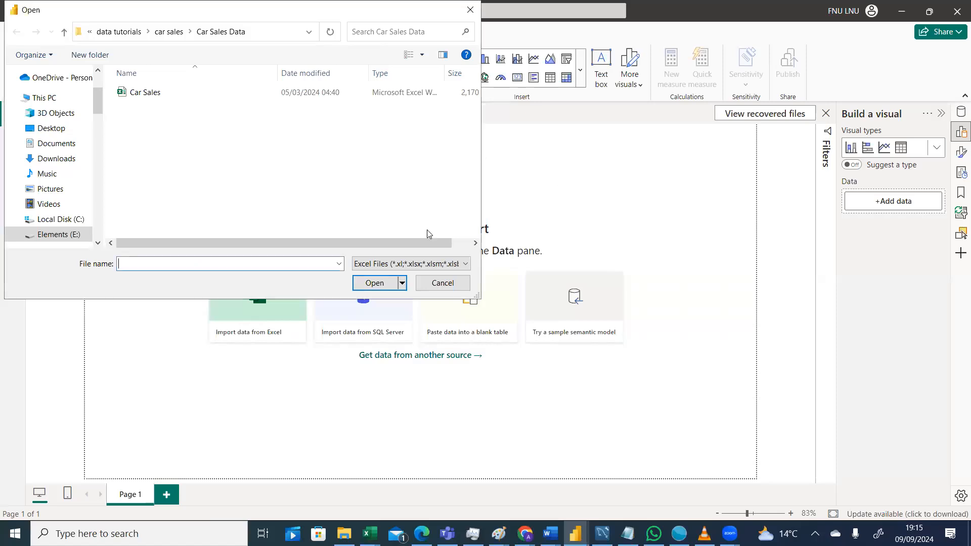
click(442, 282)
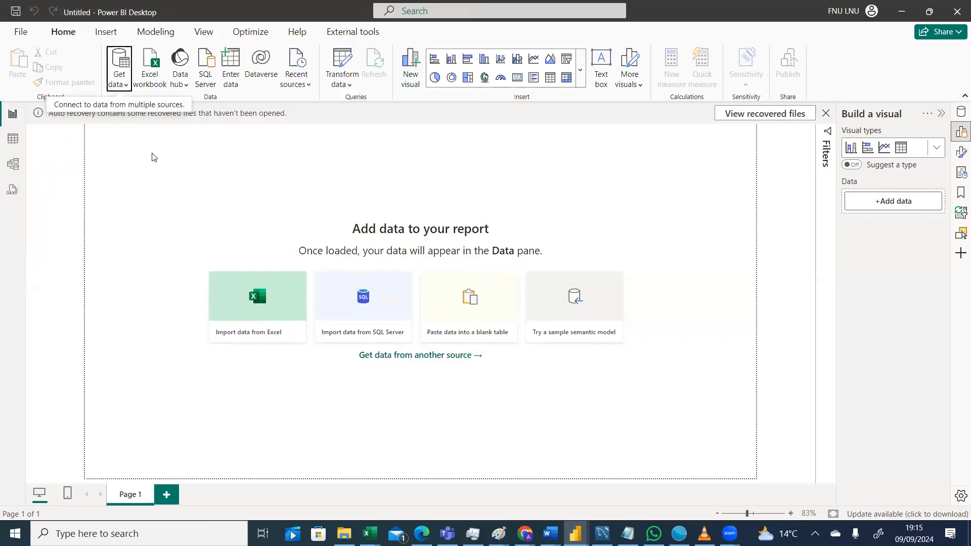
click(118, 86)
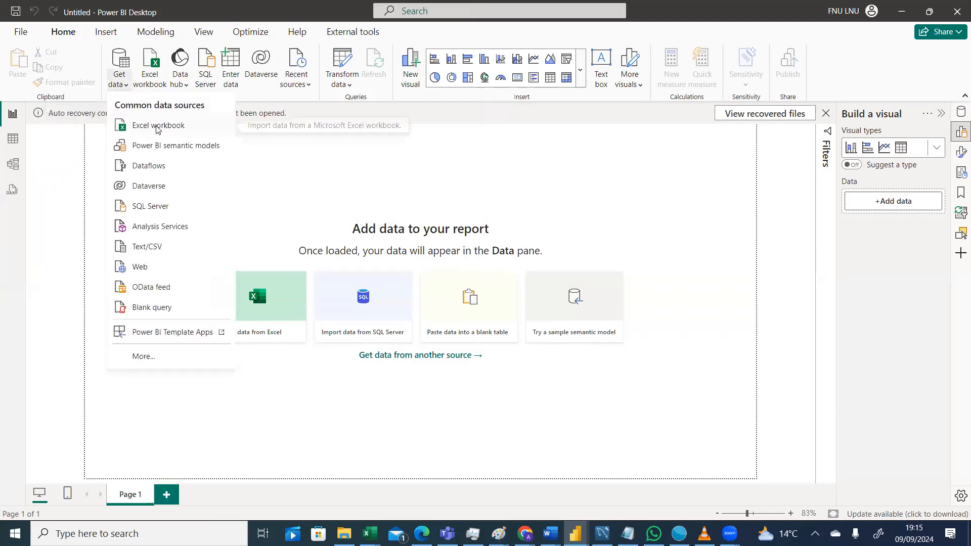
click(156, 127)
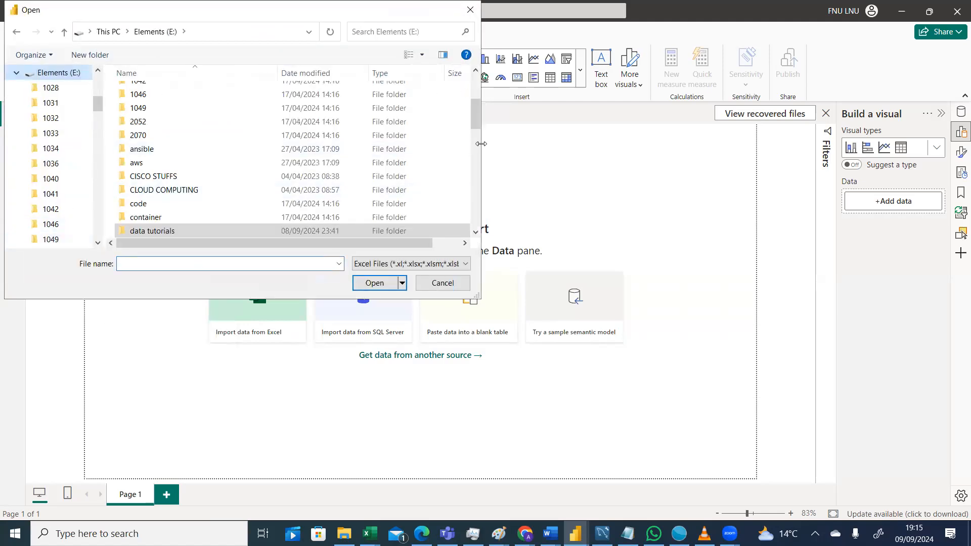
drag(479, 111, 480, 130)
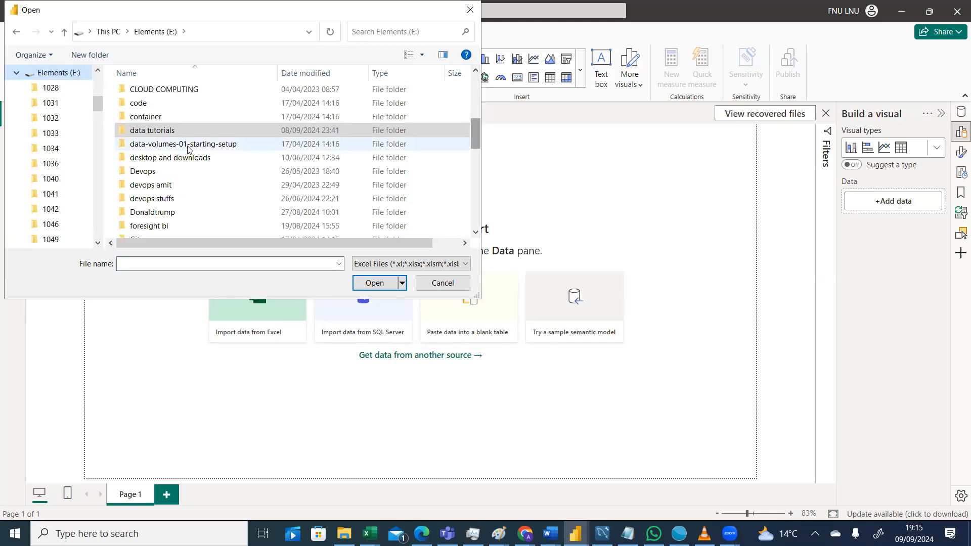
click(188, 145)
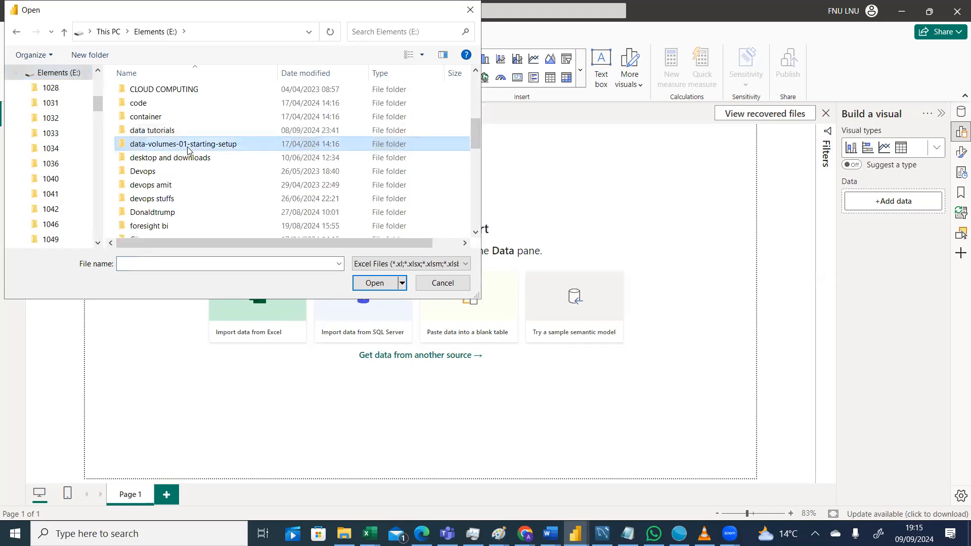
text(su)
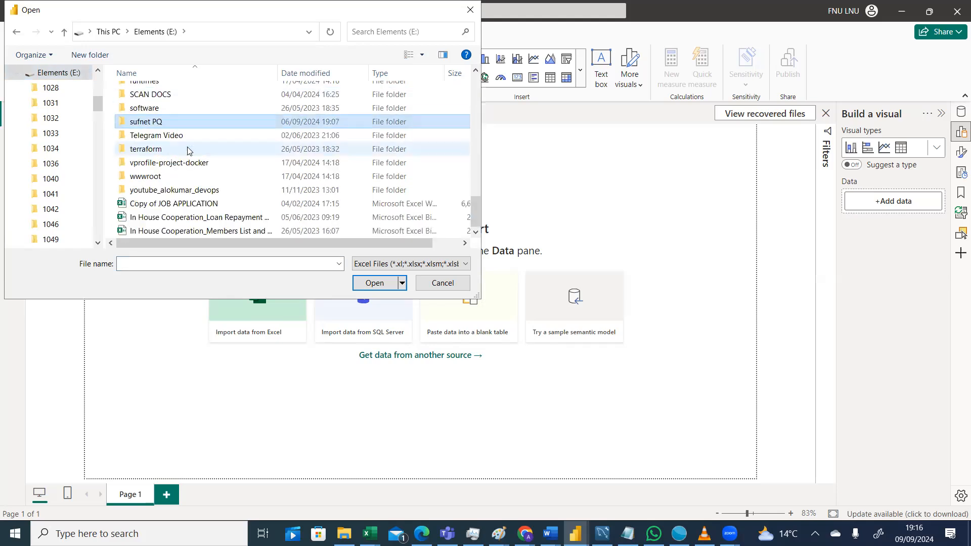
double_click(165, 125)
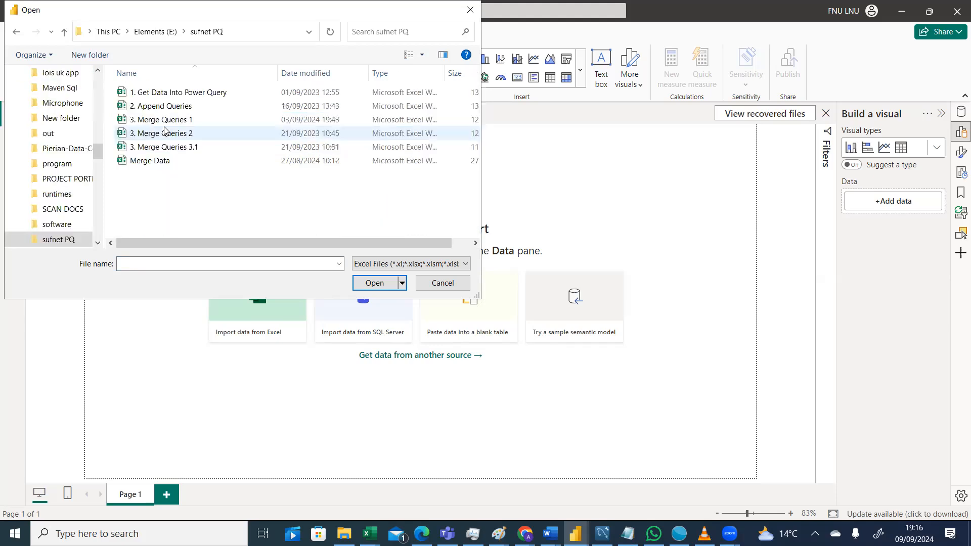
double_click(183, 148)
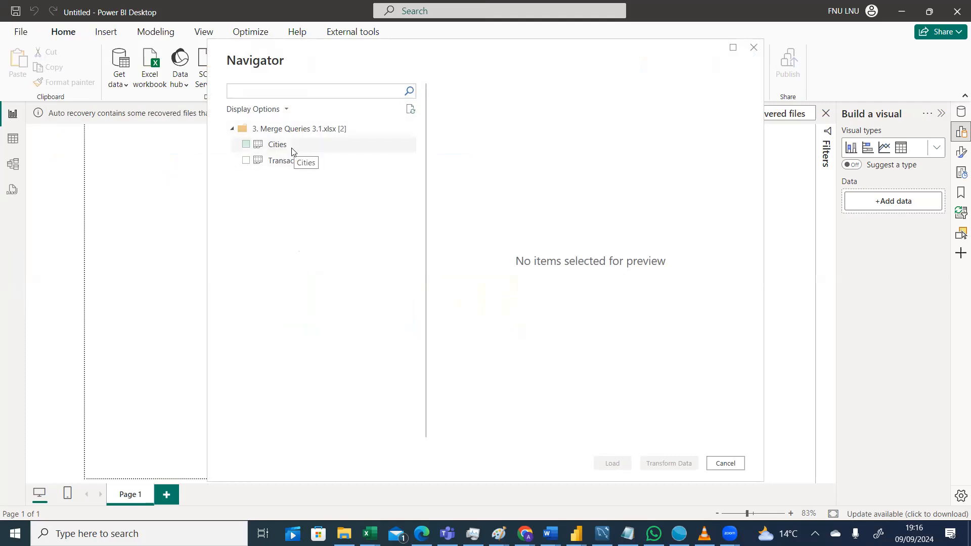
Select both the Cities and Transactions tables and open them for transformation in Power Query.
click(246, 145)
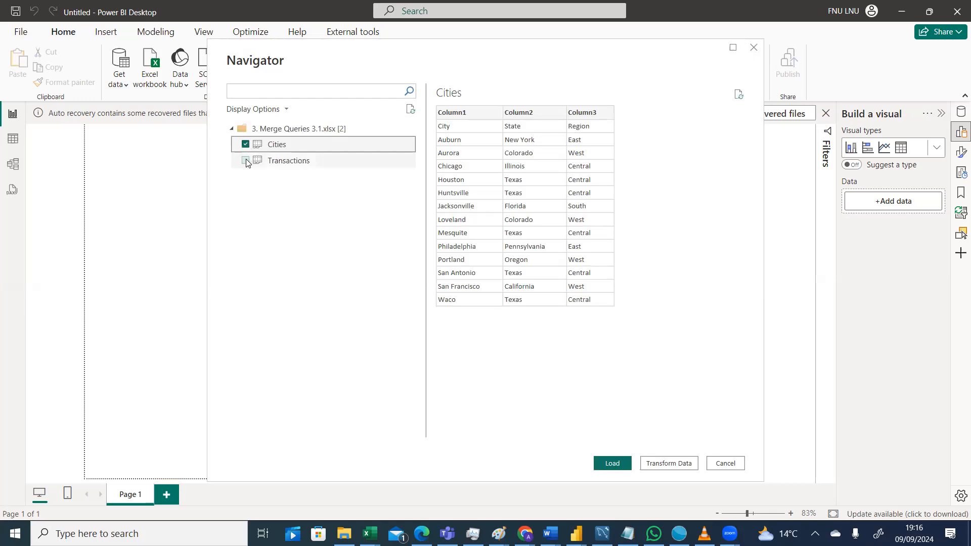
click(246, 161)
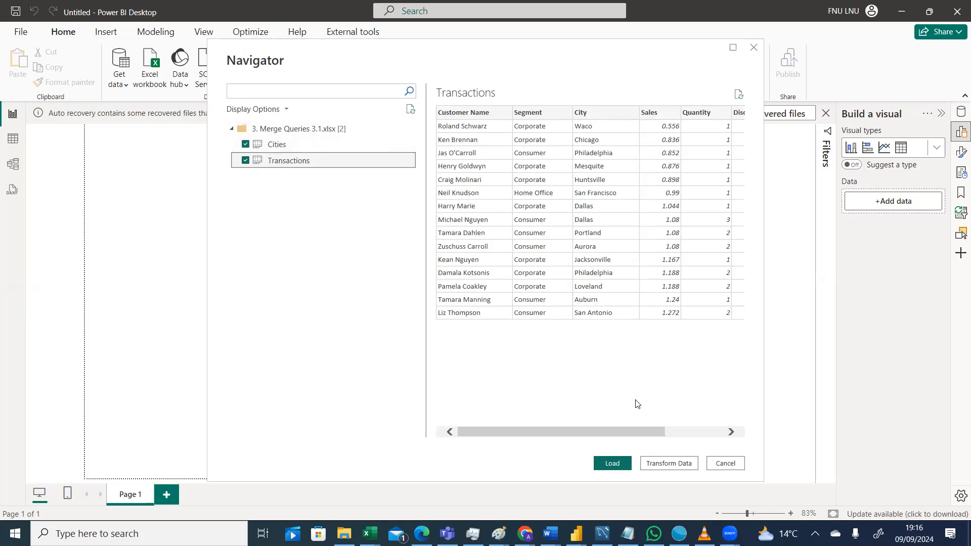
click(673, 463)
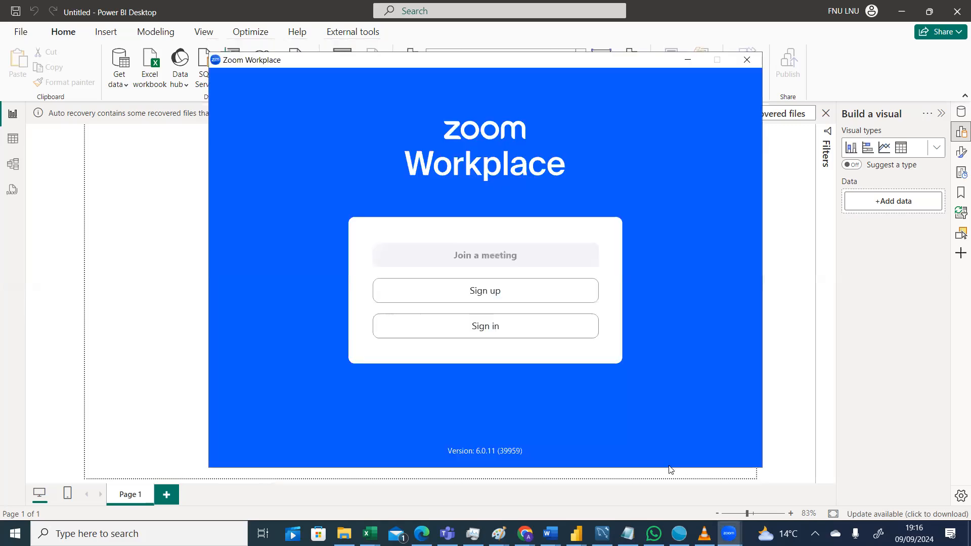
click(670, 468)
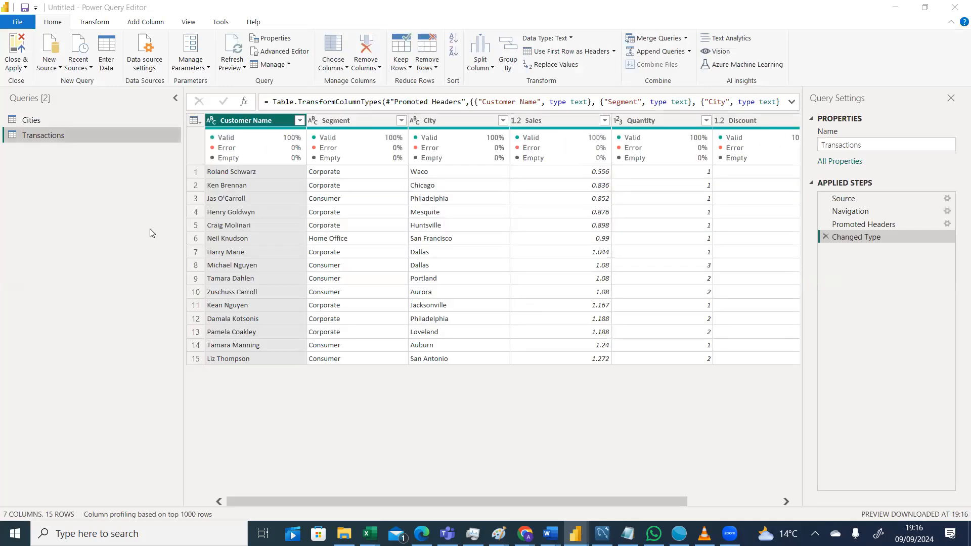
Switch between the Cities and Transactions queries to review their columns.
click(30, 124)
click(33, 139)
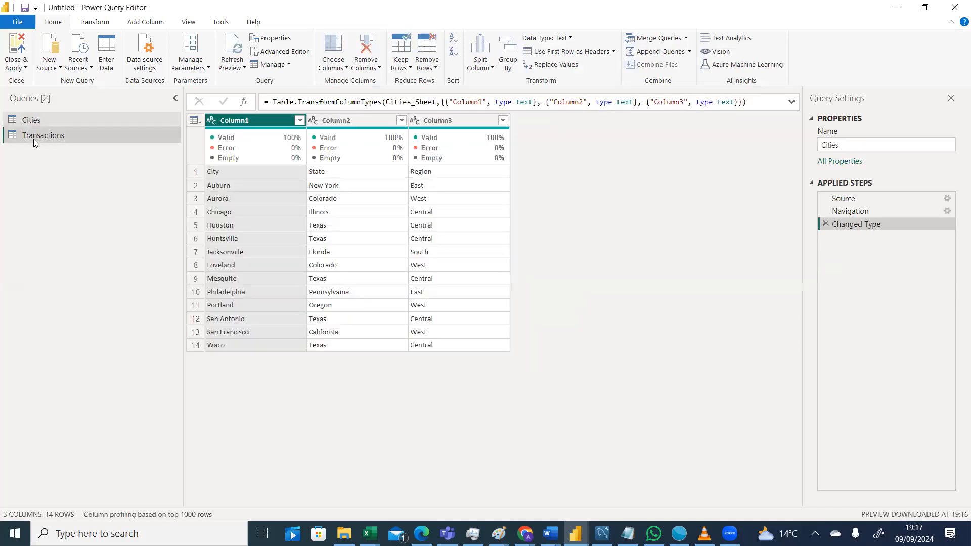
click(37, 123)
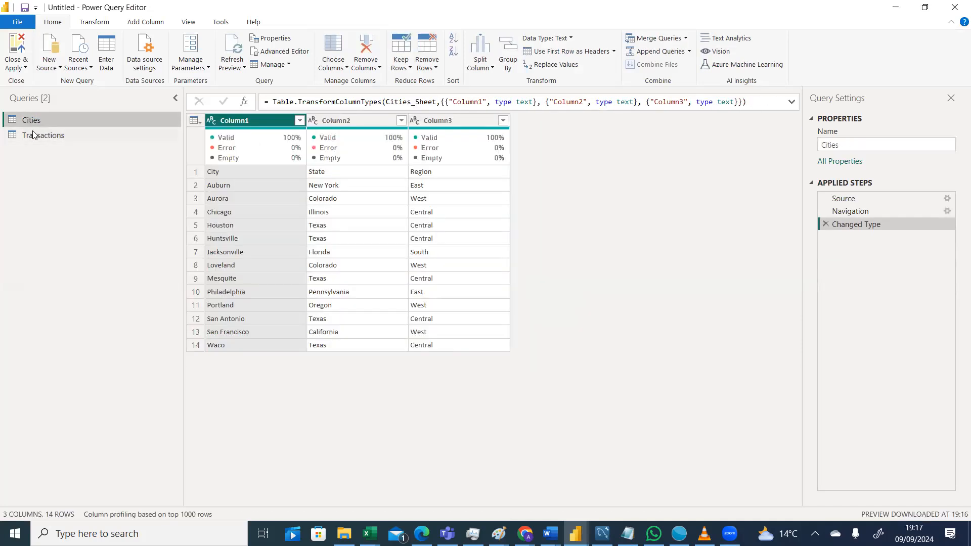
click(30, 137)
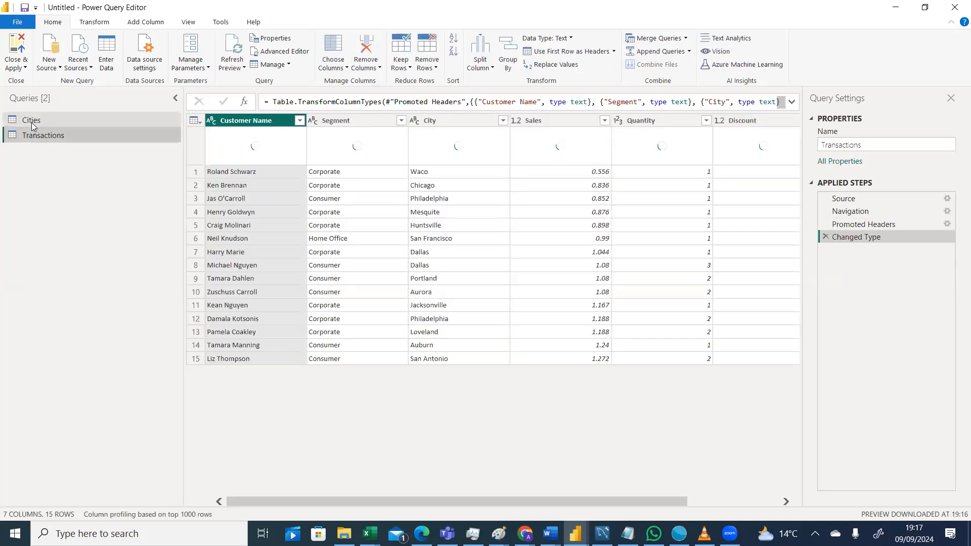
Promote the first row to headers in the Cities query.
click(31, 122)
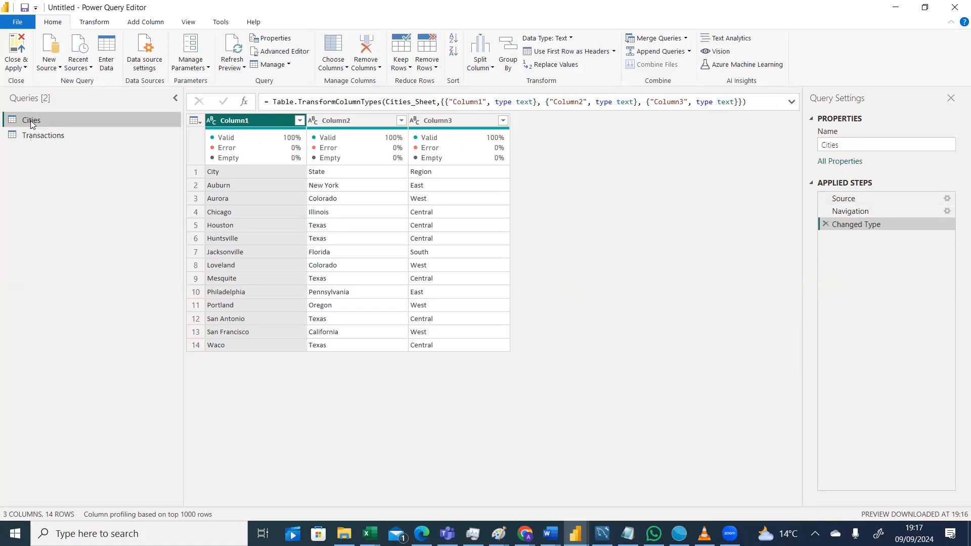
mouse_move(225, 164)
click(614, 51)
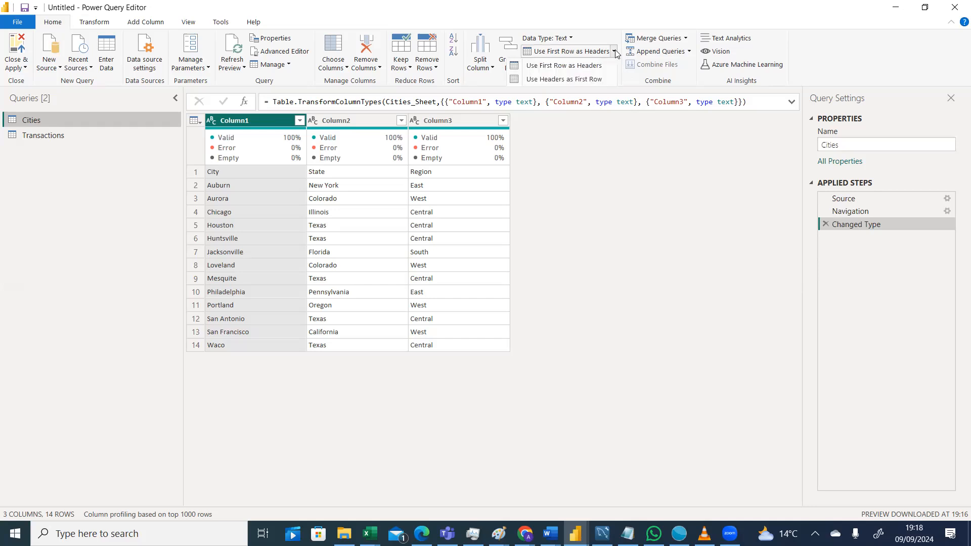
click(588, 66)
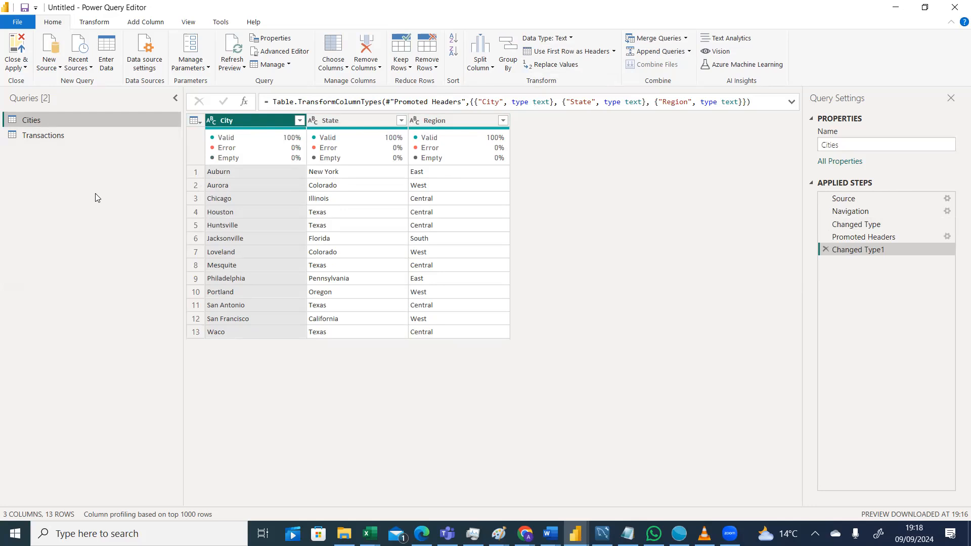
Scroll through the Transactions query's columns and compare them with the Cities query.
click(57, 144)
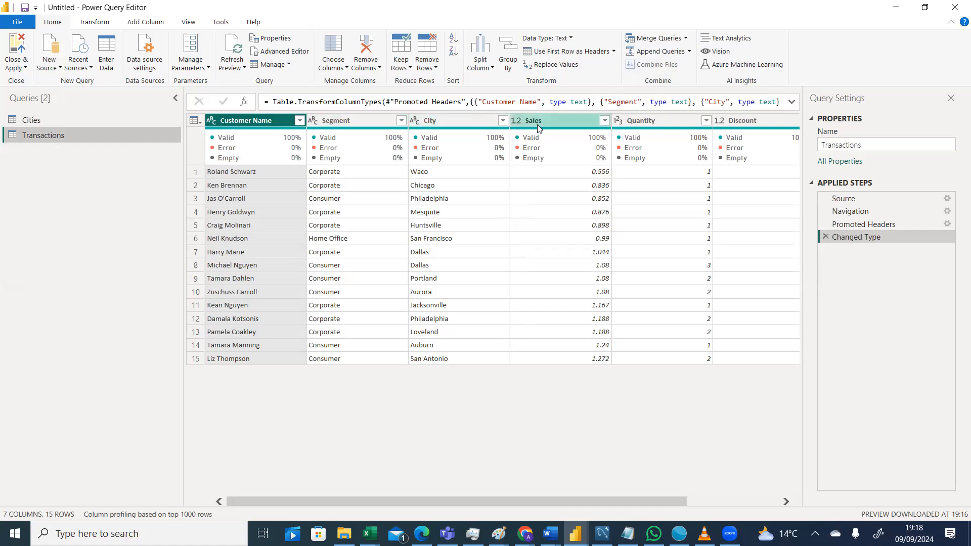
mouse_move(521, 133)
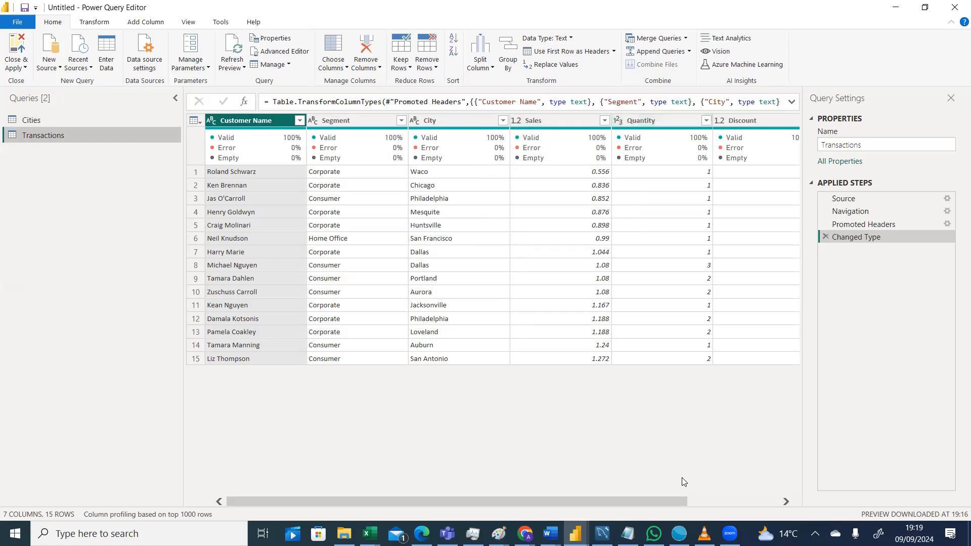
drag(670, 500, 820, 489)
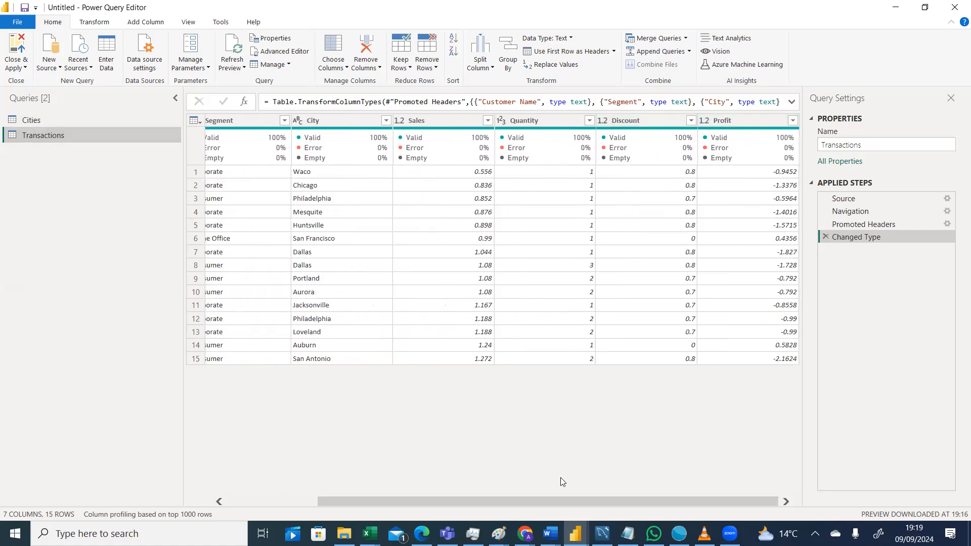
drag(557, 498, 386, 500)
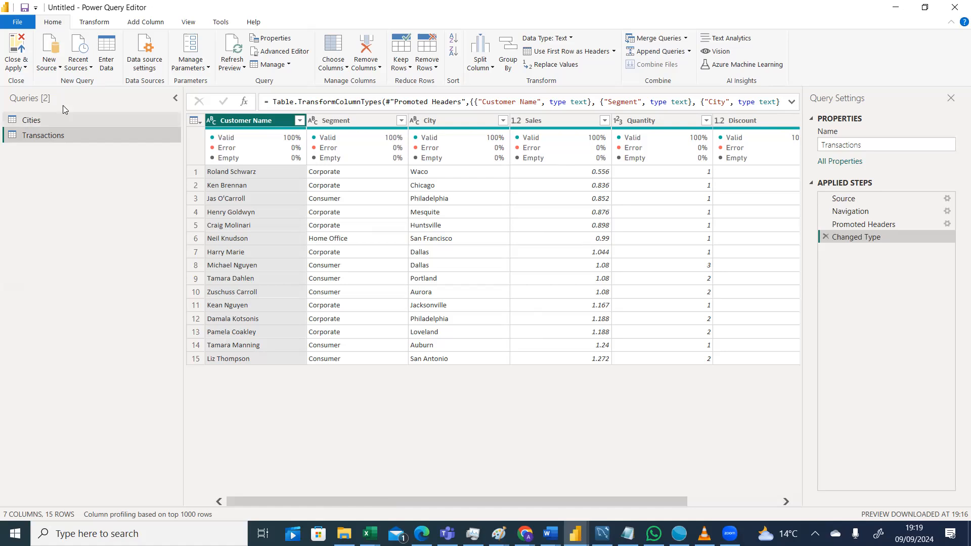
click(44, 122)
click(44, 135)
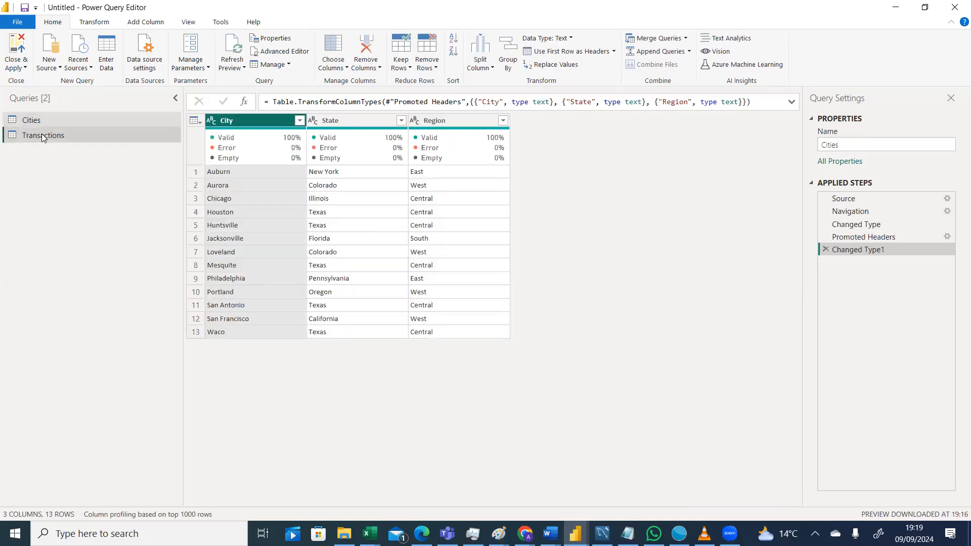
In the Excel workbook, add column headers state and region after Profit on the Transactions sheet.
click(370, 534)
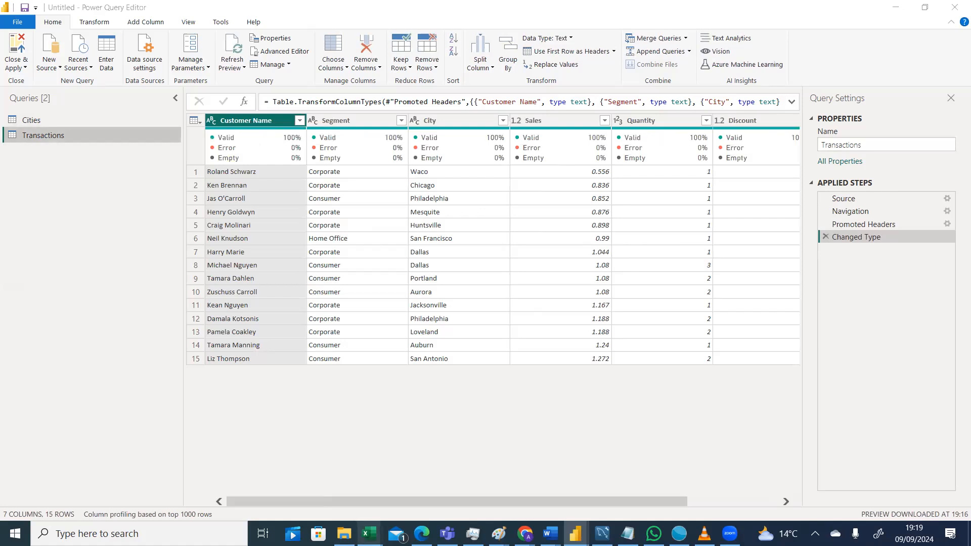
click(478, 497)
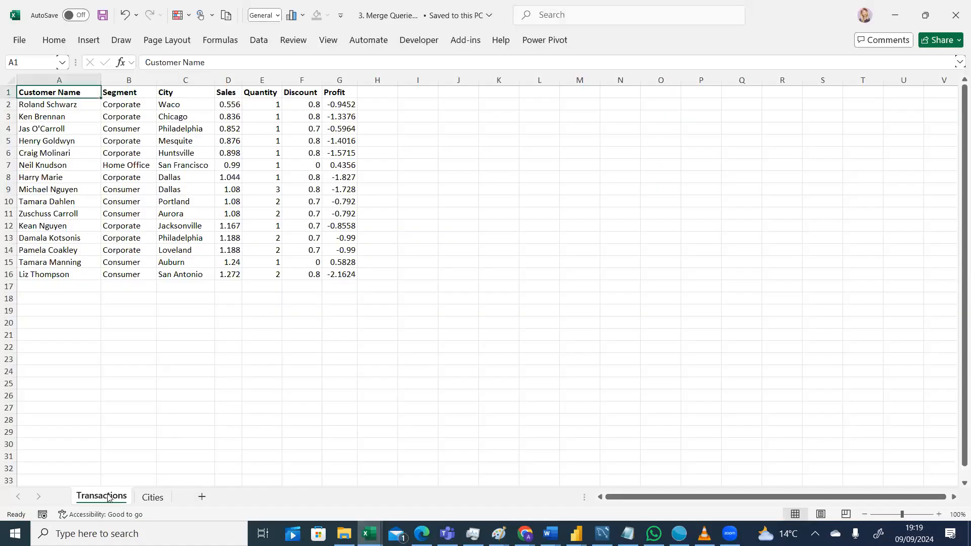
click(154, 496)
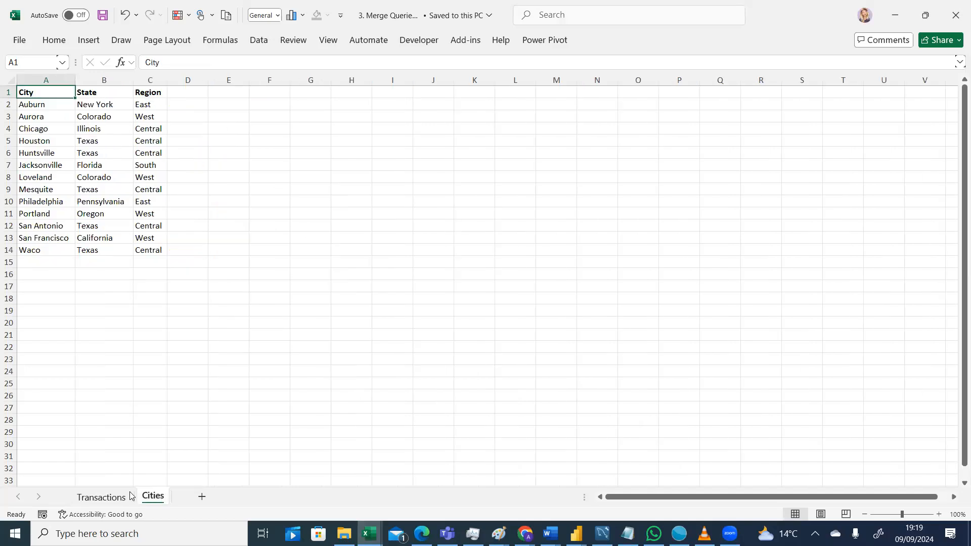
click(102, 497)
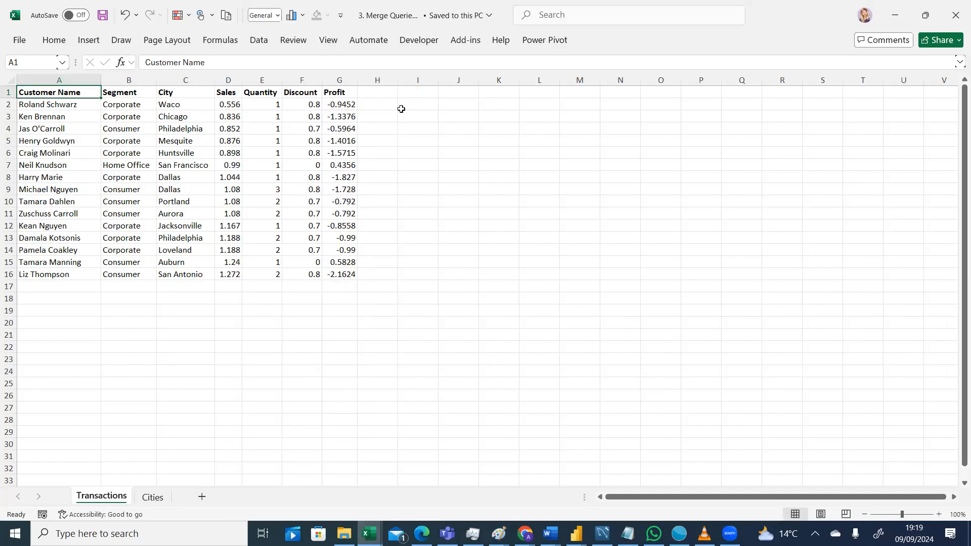
click(380, 92)
text(state)
click(417, 92)
text(region)
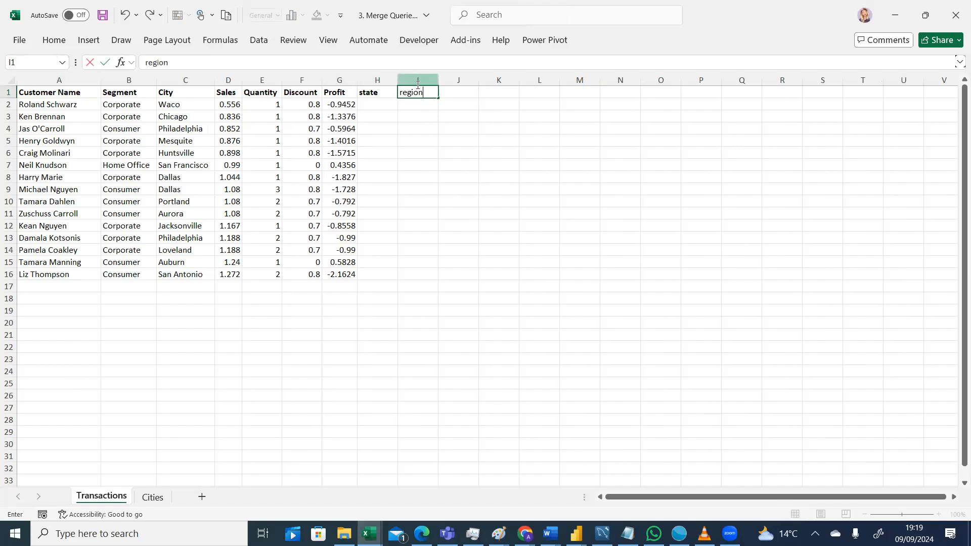
click(426, 178)
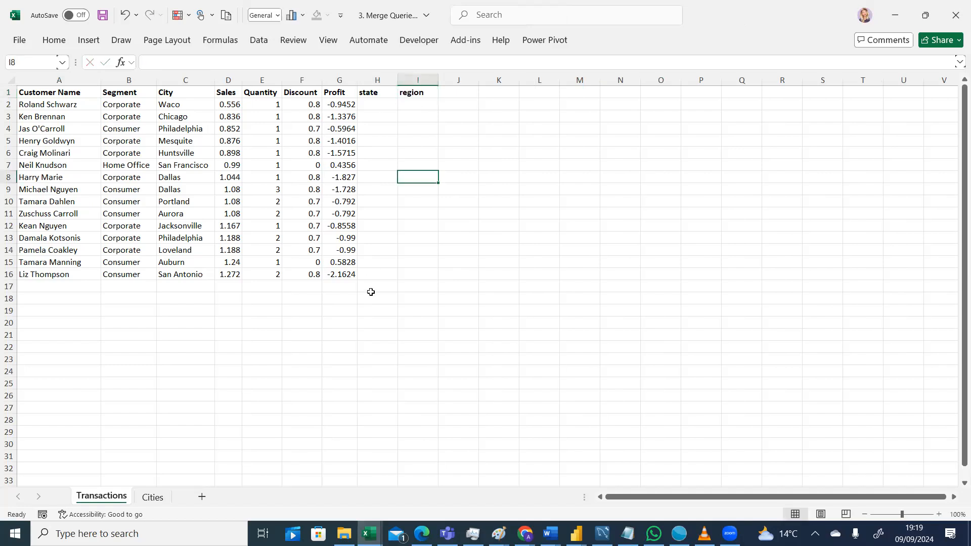
Compare the Cities and Transactions sheets again and return to the Power Query Editor.
click(153, 498)
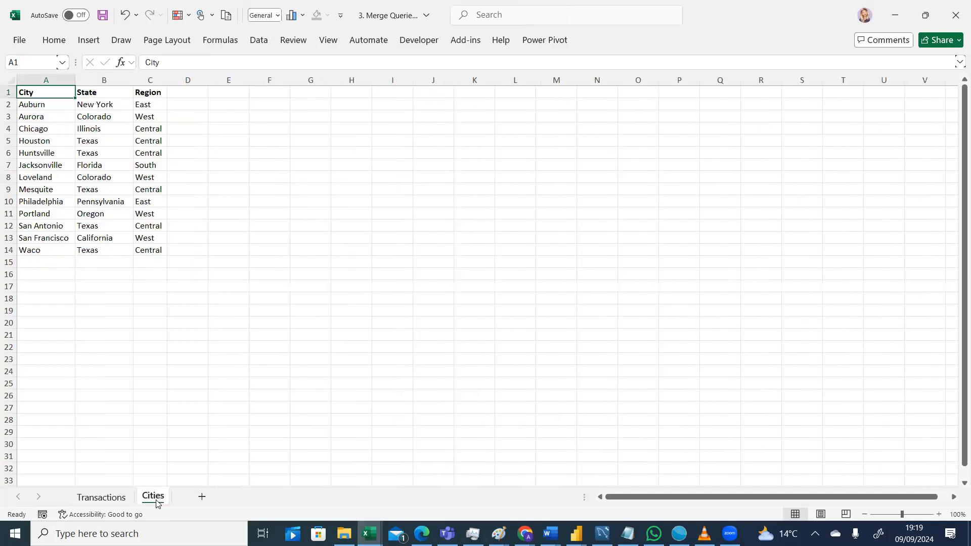
click(117, 498)
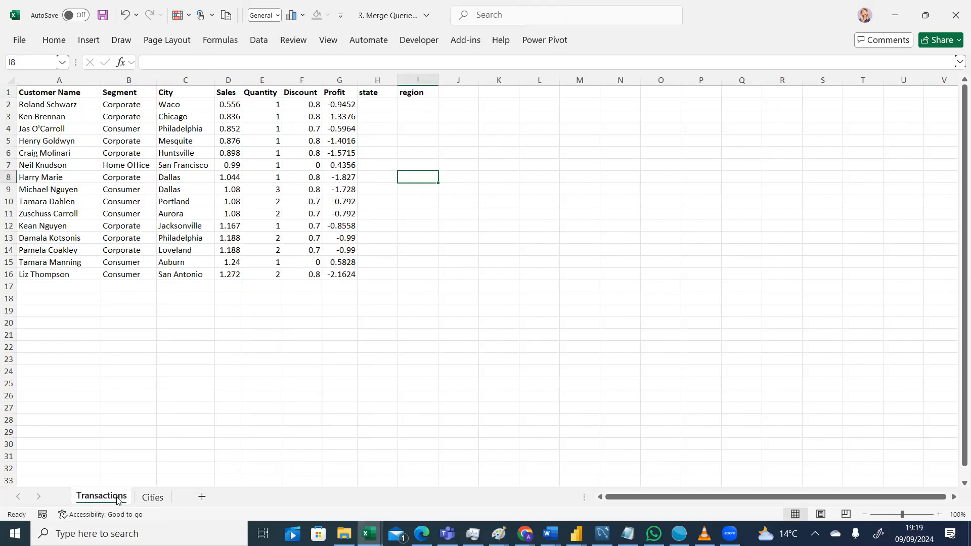
click(154, 498)
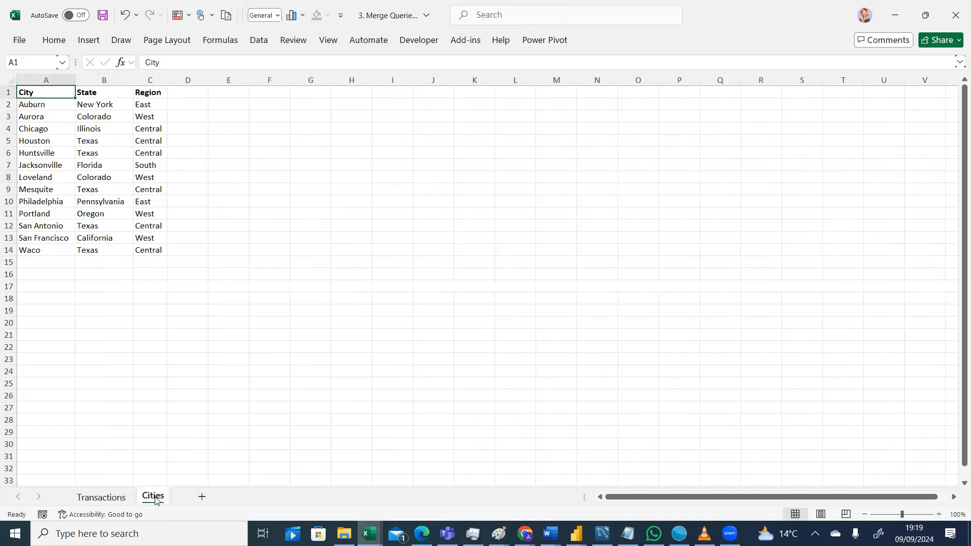
click(110, 500)
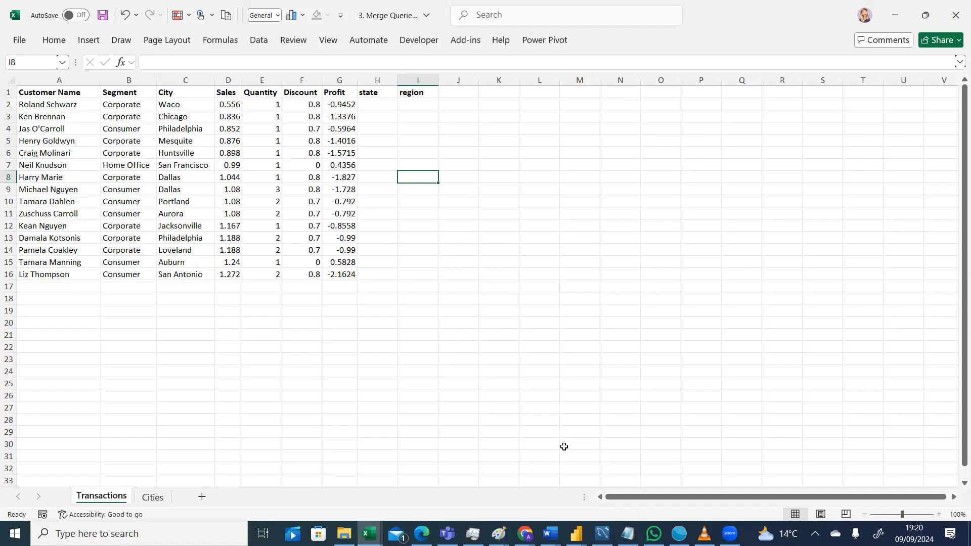
click(575, 533)
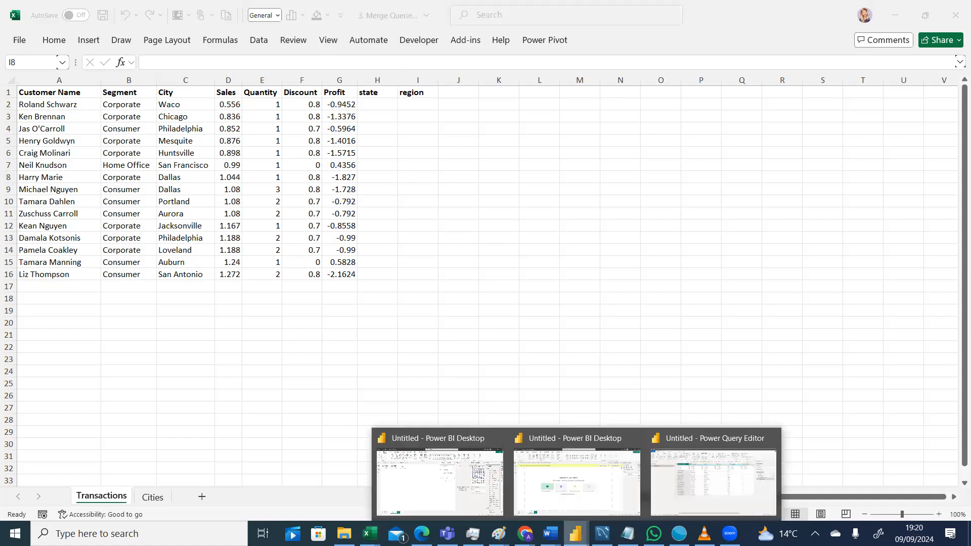
click(730, 480)
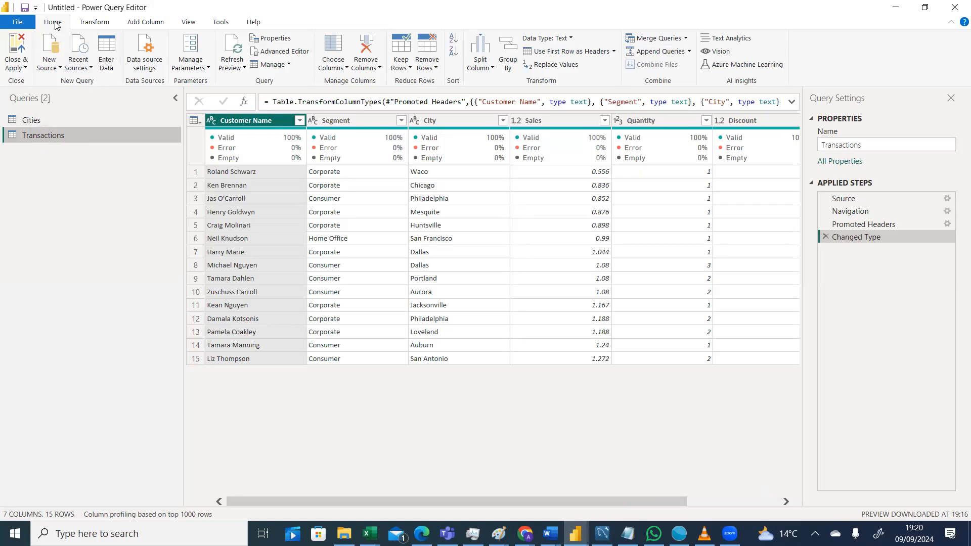
Merge Transactions with Cities as a new query, matching the City column in both tables.
click(686, 39)
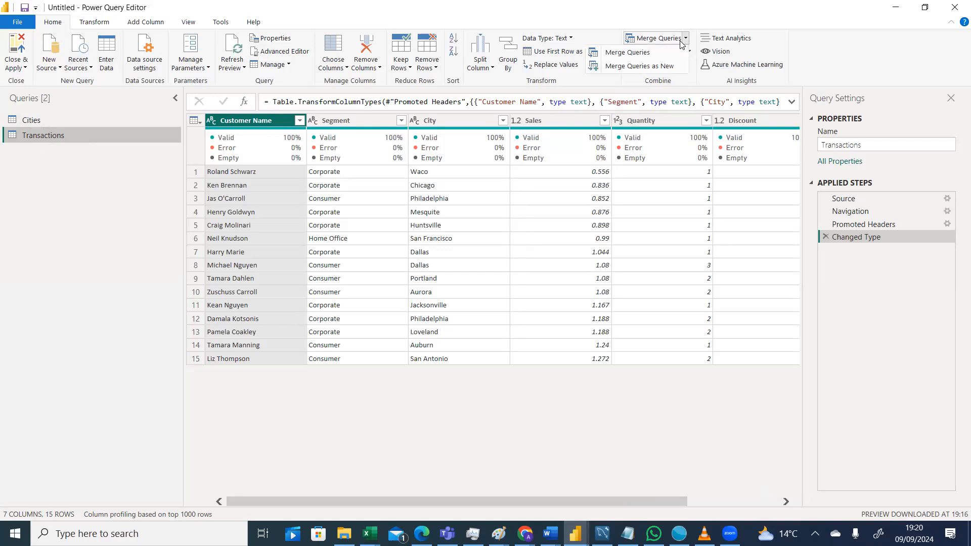
click(686, 43)
click(686, 41)
click(637, 72)
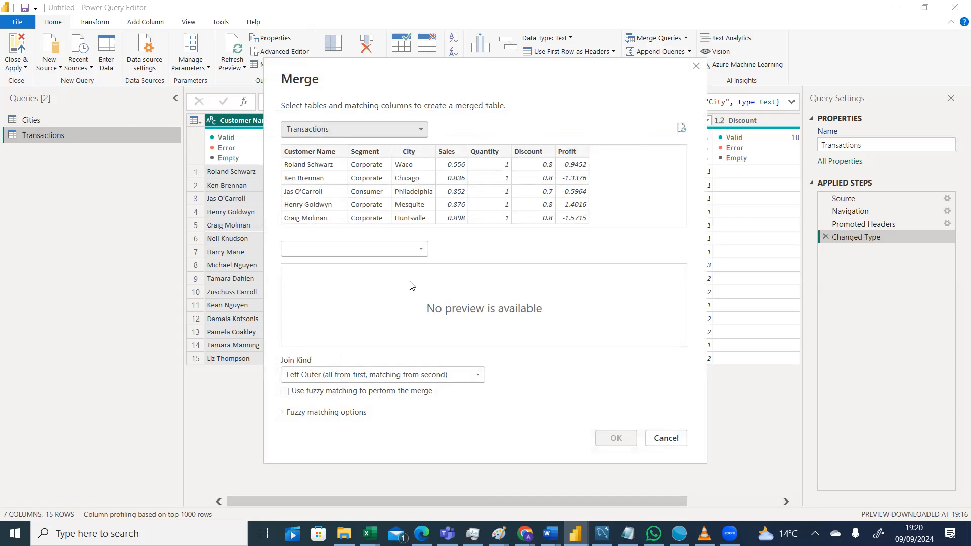
click(416, 251)
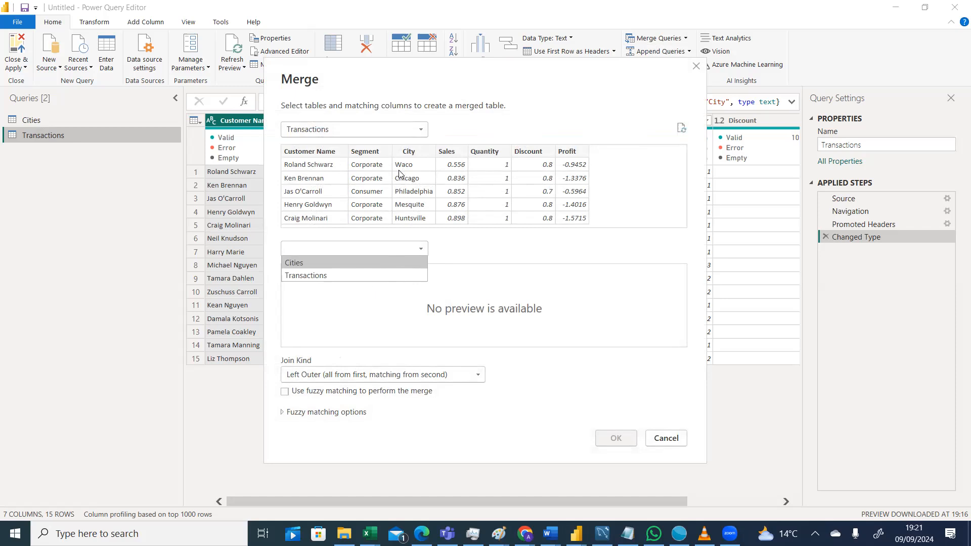
click(300, 264)
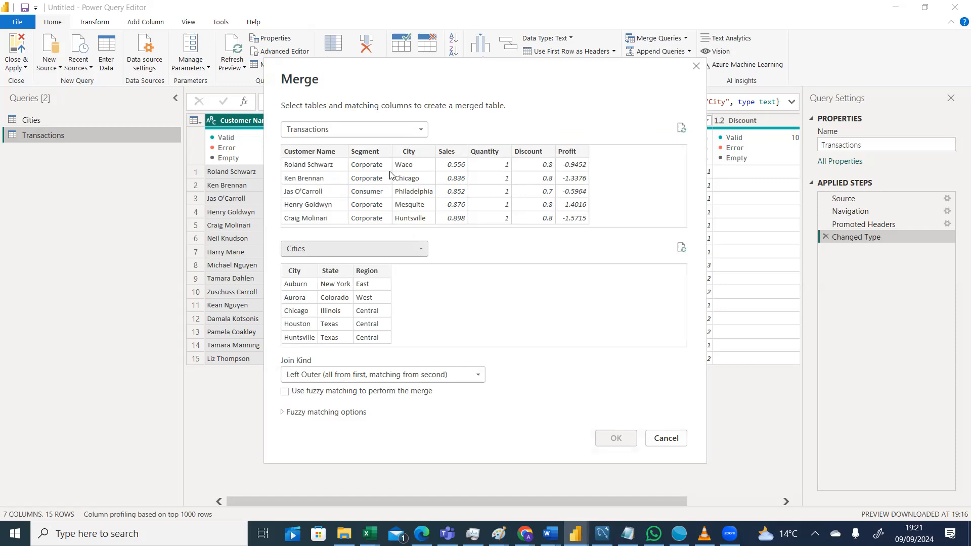
click(414, 153)
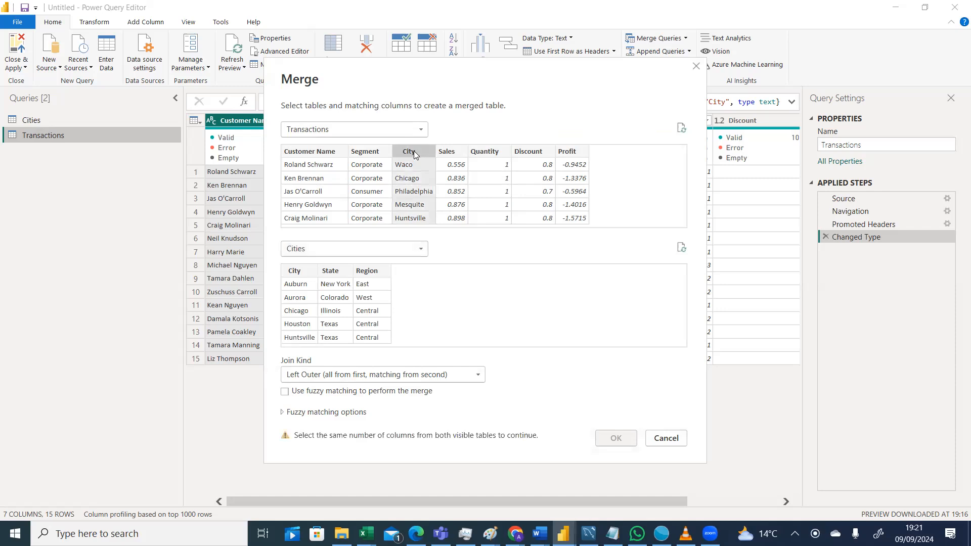
click(293, 271)
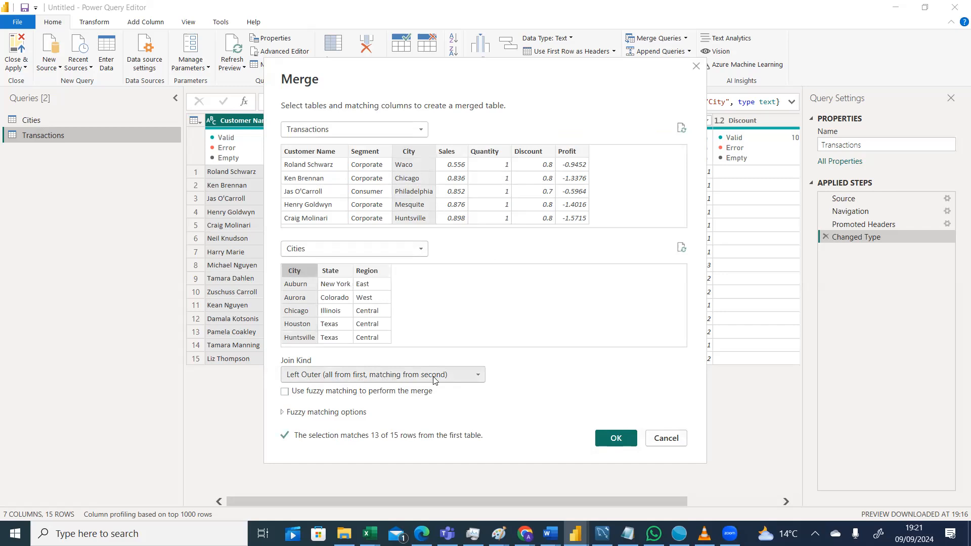
Switch to the whiteboard of join sketches and mark beside the lower-left join diagram.
click(730, 533)
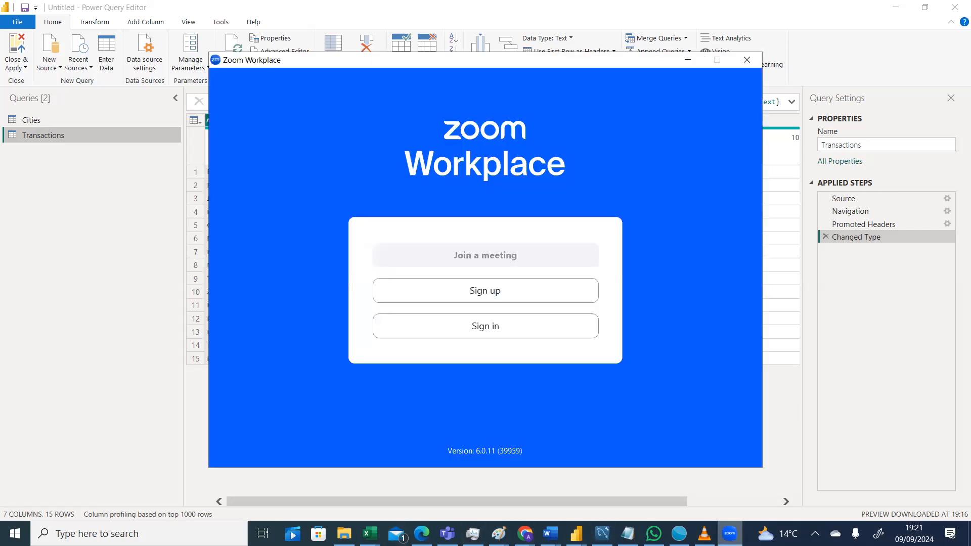
click(730, 533)
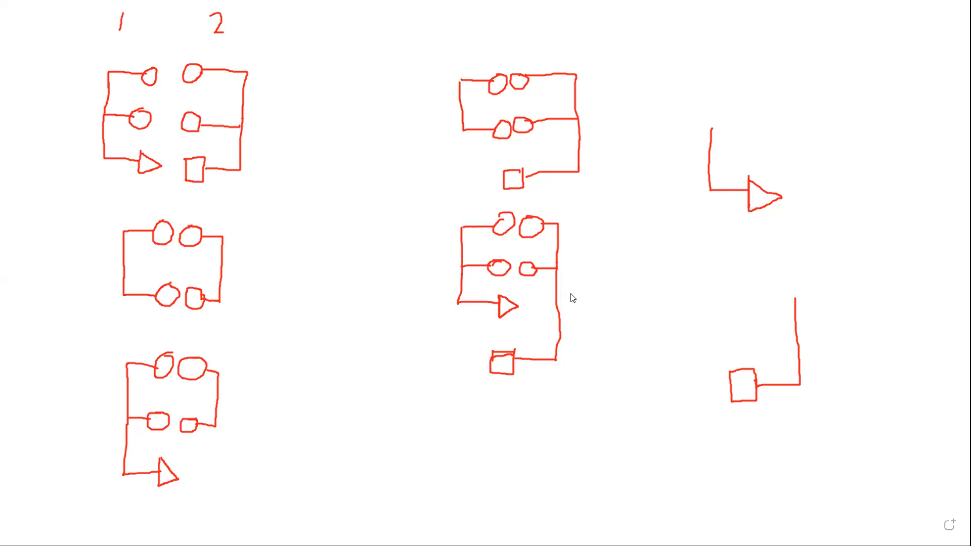
mouse_move(238, 441)
mouse_down()
mouse_move(238, 464)
mouse_move(262, 470)
mouse_move(282, 457)
mouse_move(337, 471)
mouse_move(345, 458)
mouse_move(331, 457)
mouse_up()
click(254, 457)
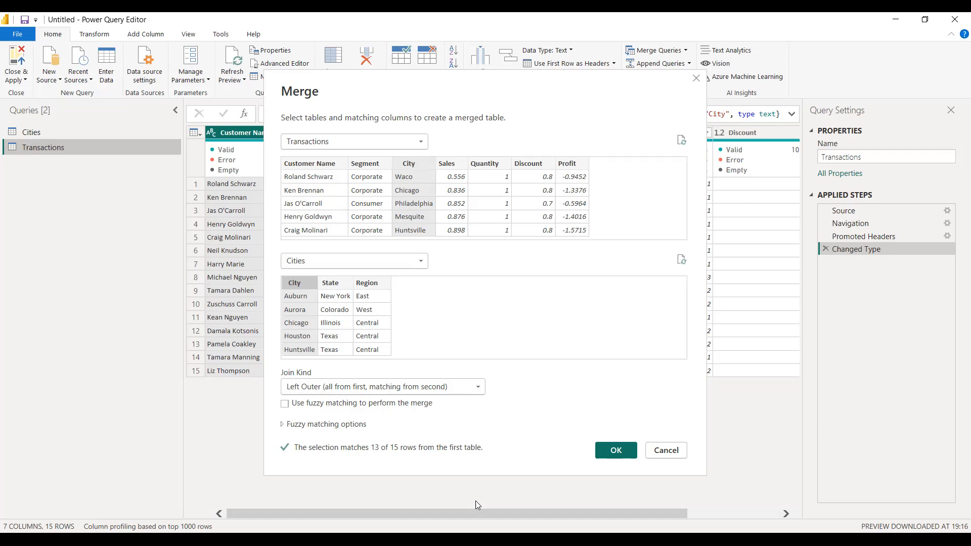
Confirm the merge using the Left Outer join kind and scroll to the new Cities column.
key(Return)
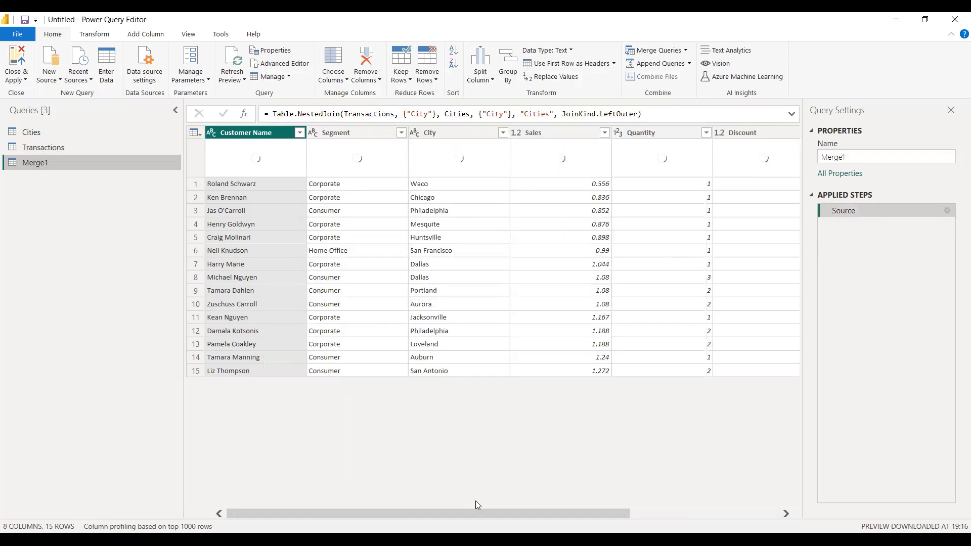
drag(368, 512, 379, 510)
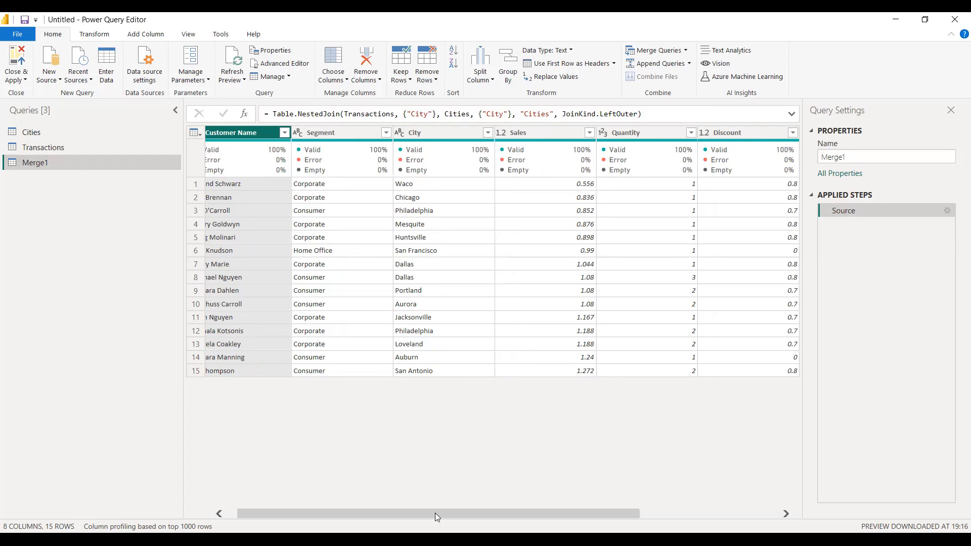
drag(569, 502, 671, 493)
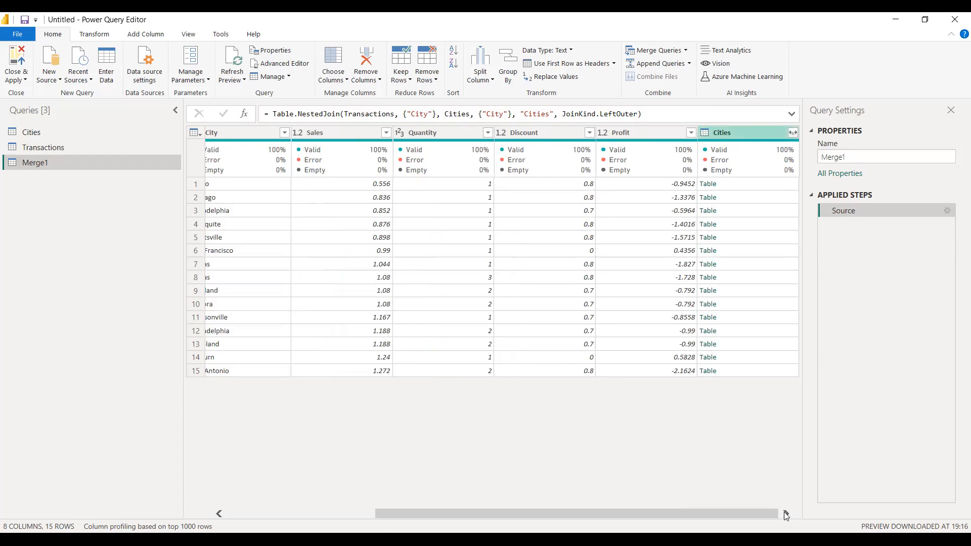
Expand the merged Cities column to include only State and Region, without using the original column name as prefix.
click(739, 132)
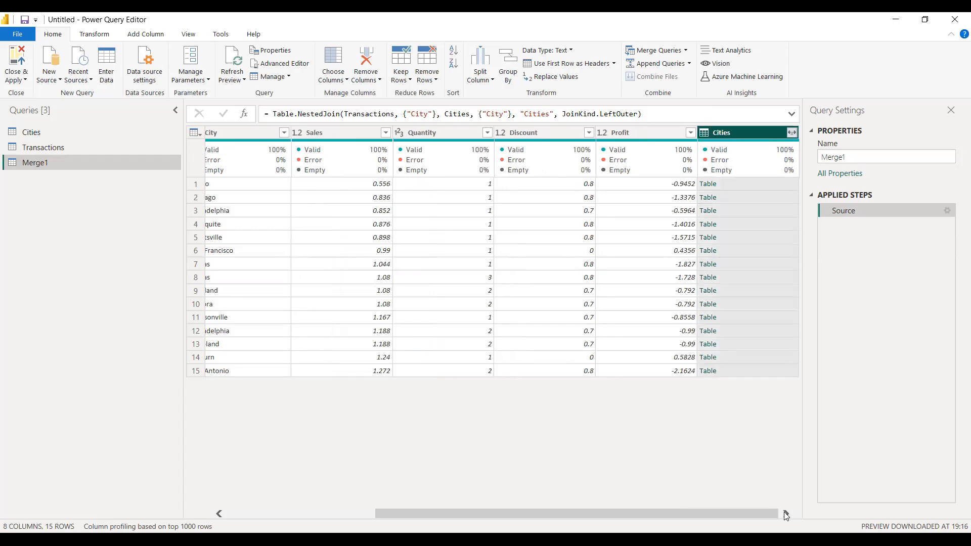
click(791, 133)
click(606, 196)
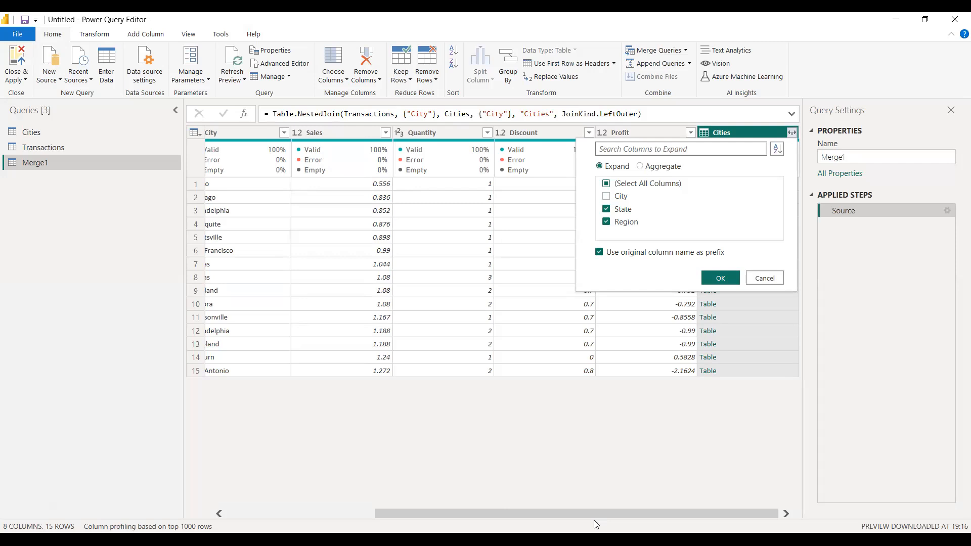
click(600, 252)
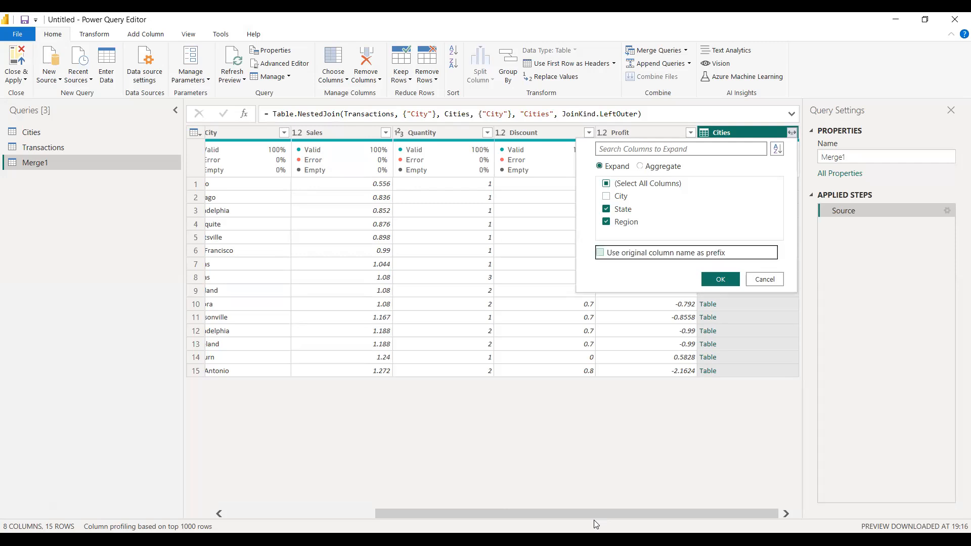
key(Return)
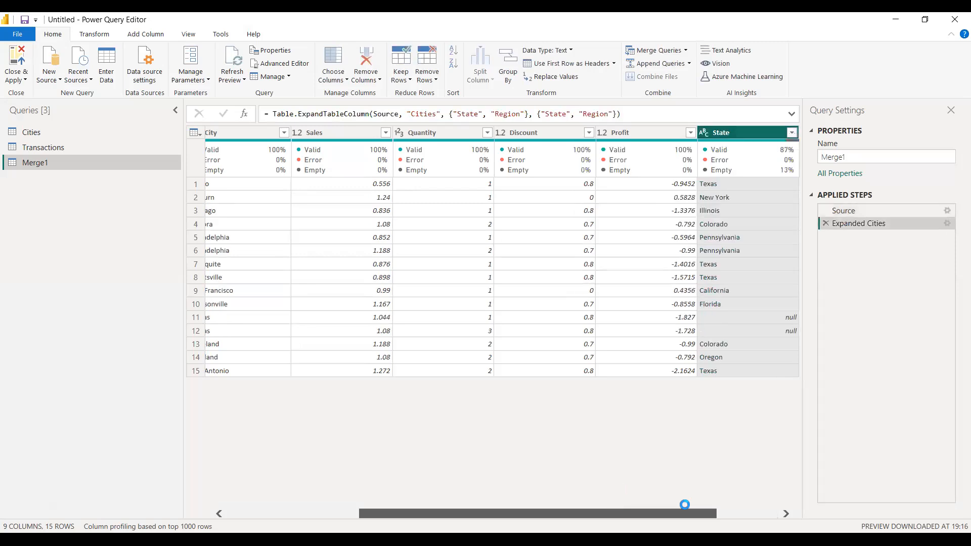
Scroll back through the expanded table, then compare the Transactions and Cities worksheets in Excel.
drag(684, 505, 465, 522)
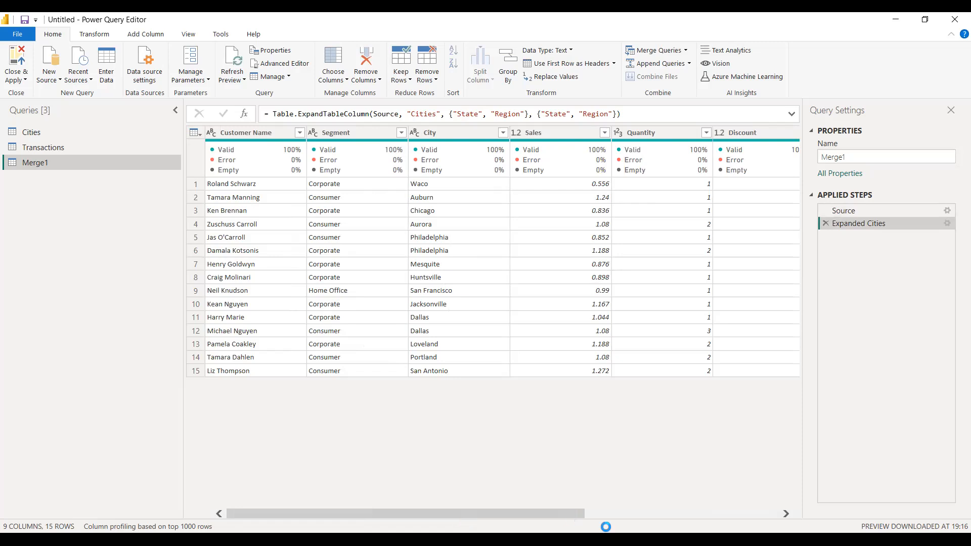
click(667, 514)
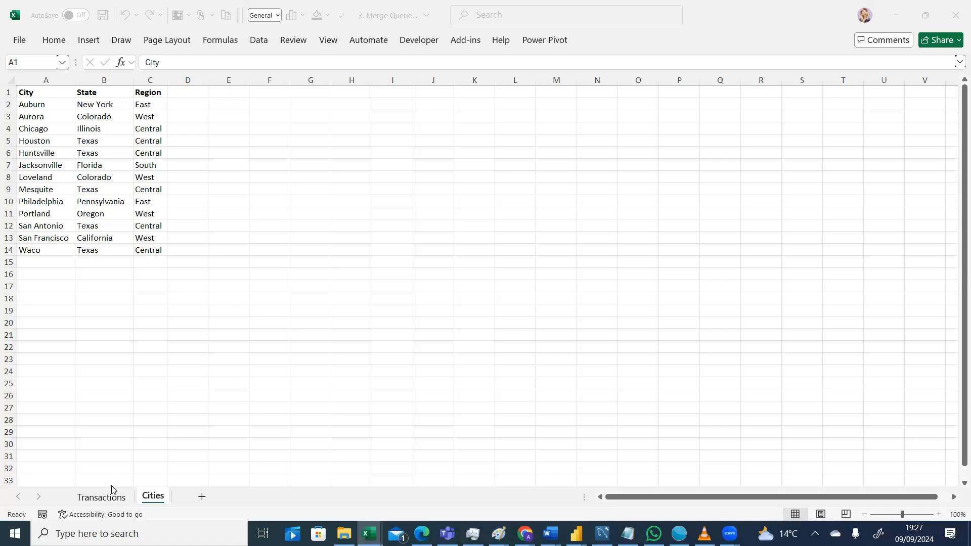
click(105, 502)
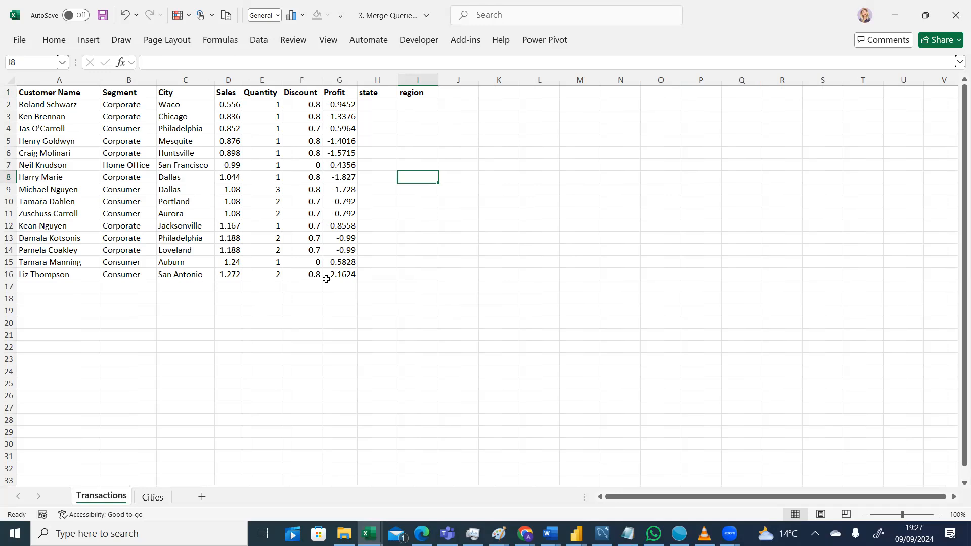
click(152, 497)
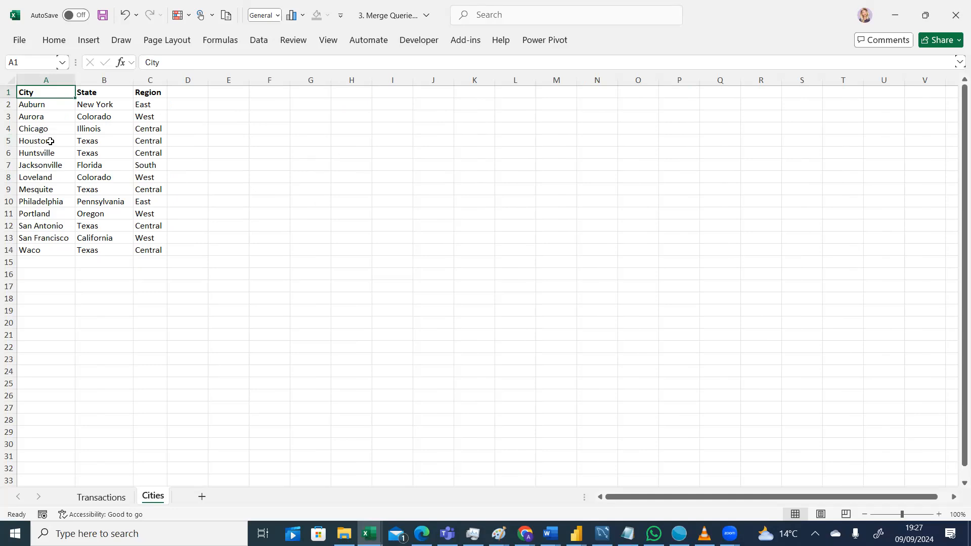
click(99, 498)
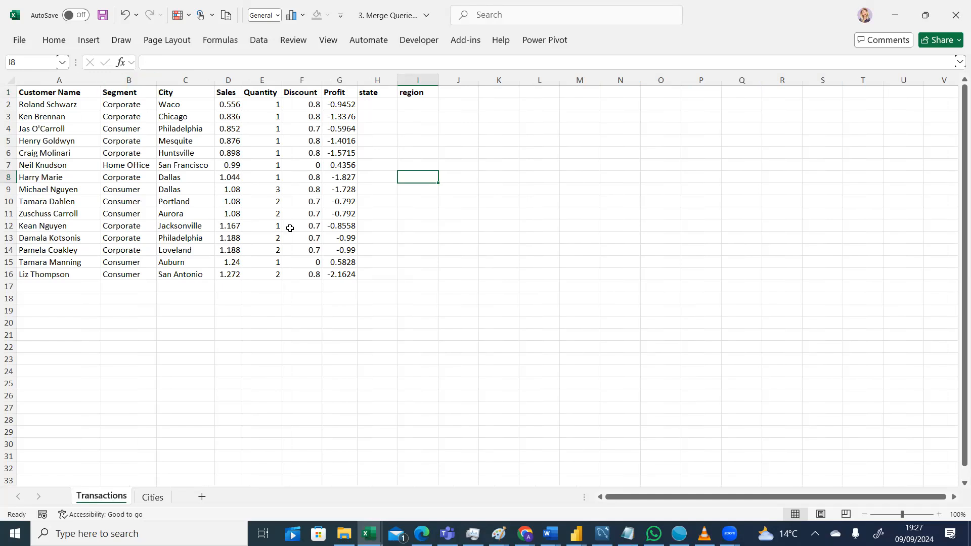
click(158, 503)
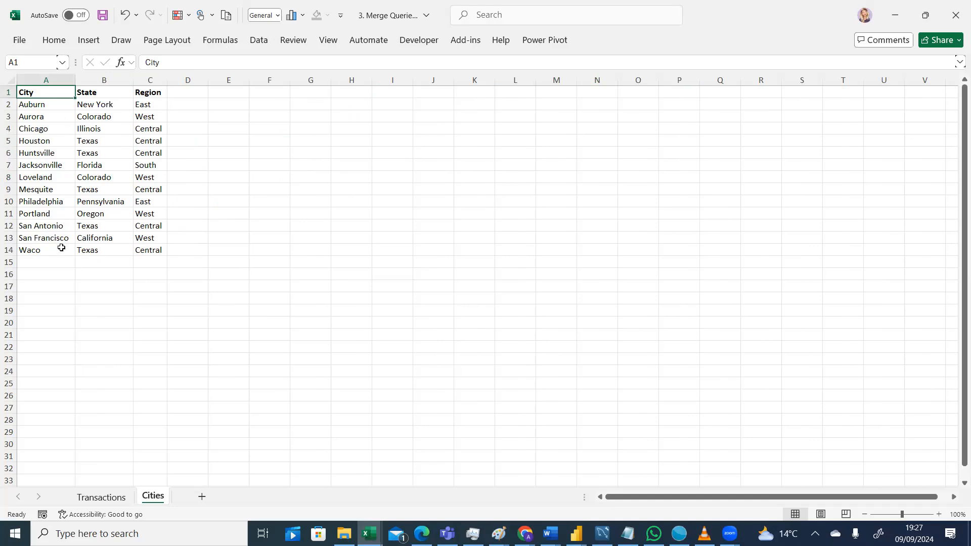
click(105, 501)
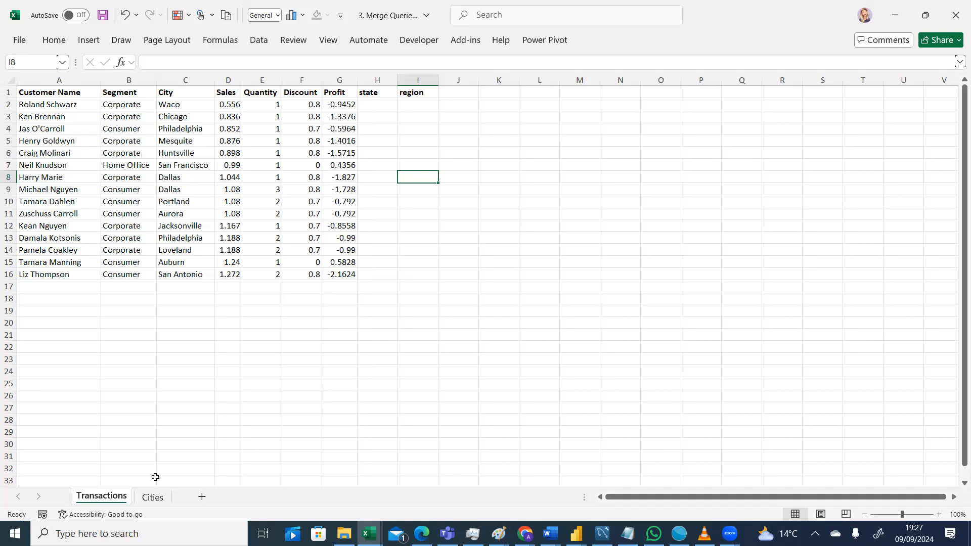
click(152, 497)
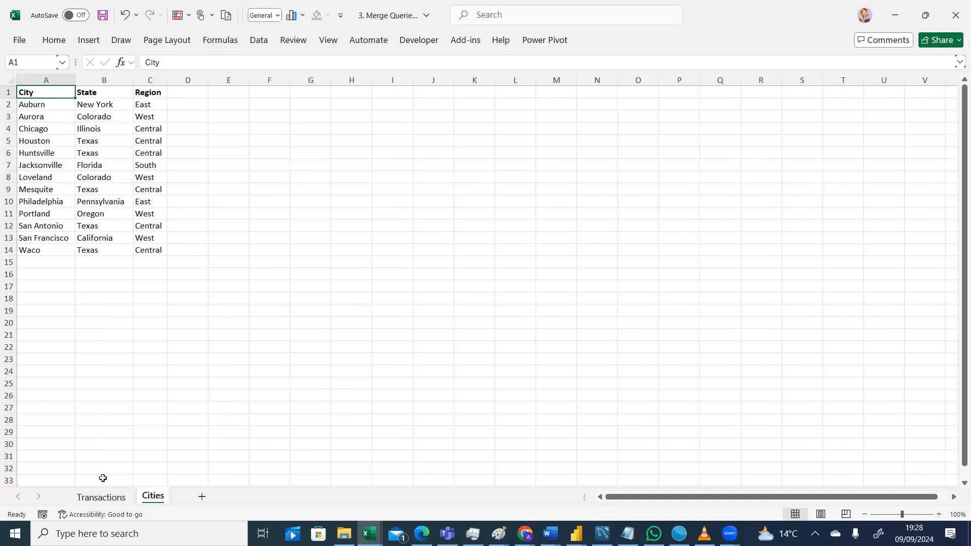
click(112, 503)
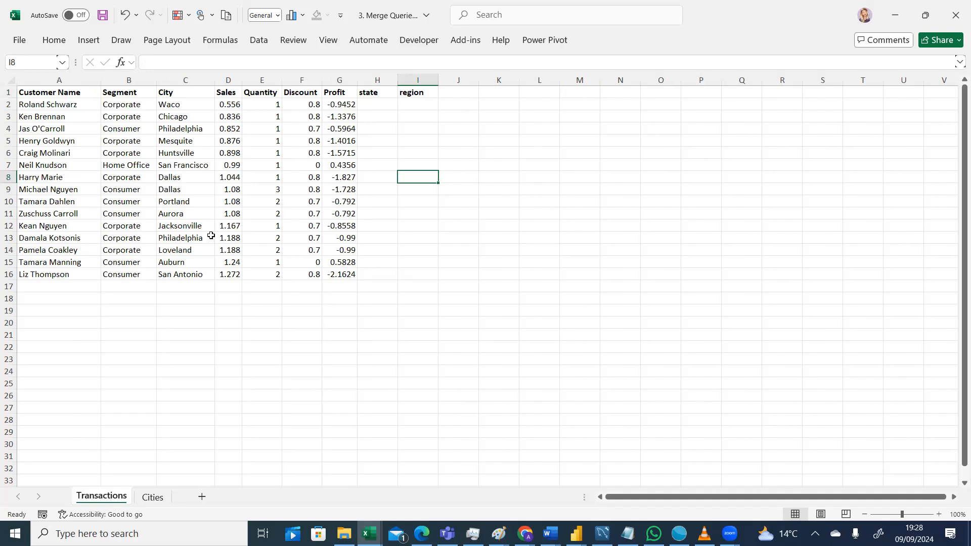
click(150, 499)
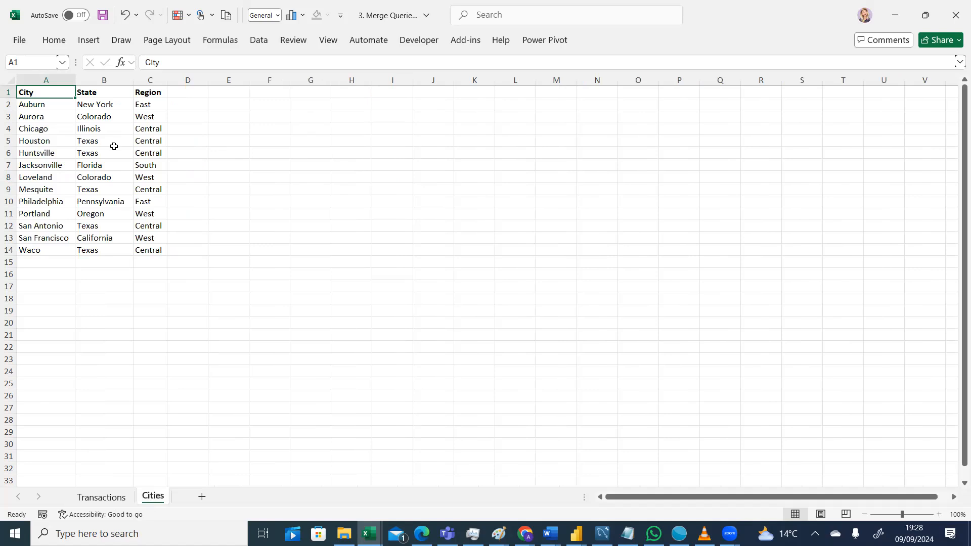
click(86, 501)
click(168, 499)
click(112, 498)
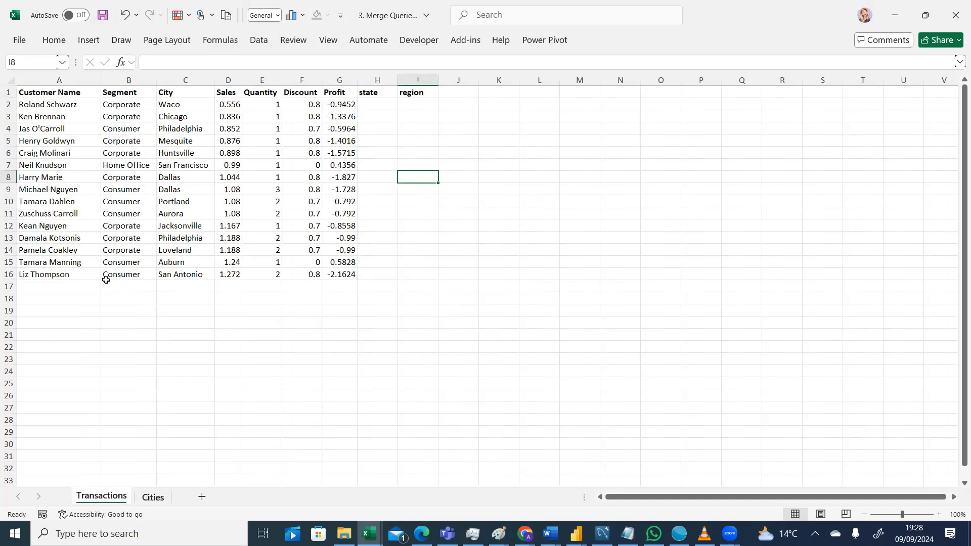
click(154, 495)
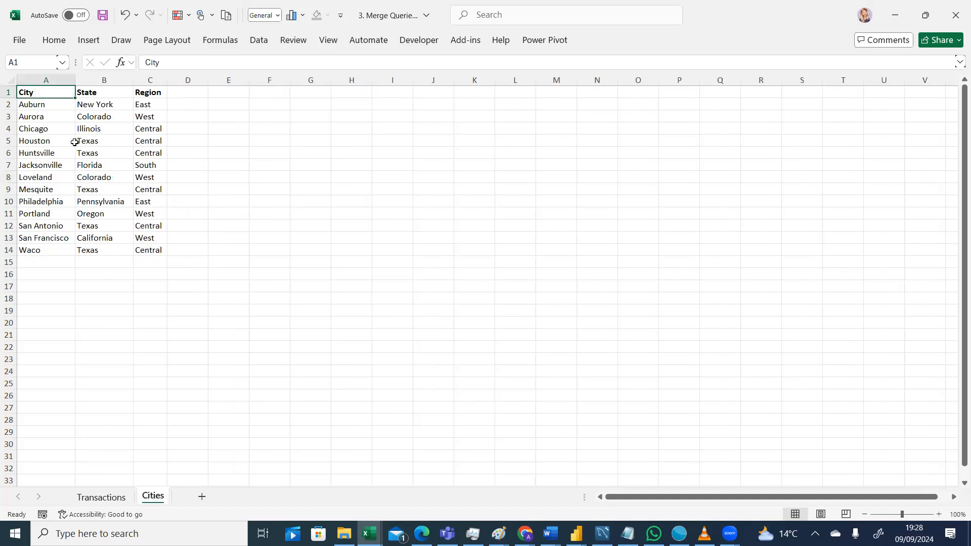
click(108, 499)
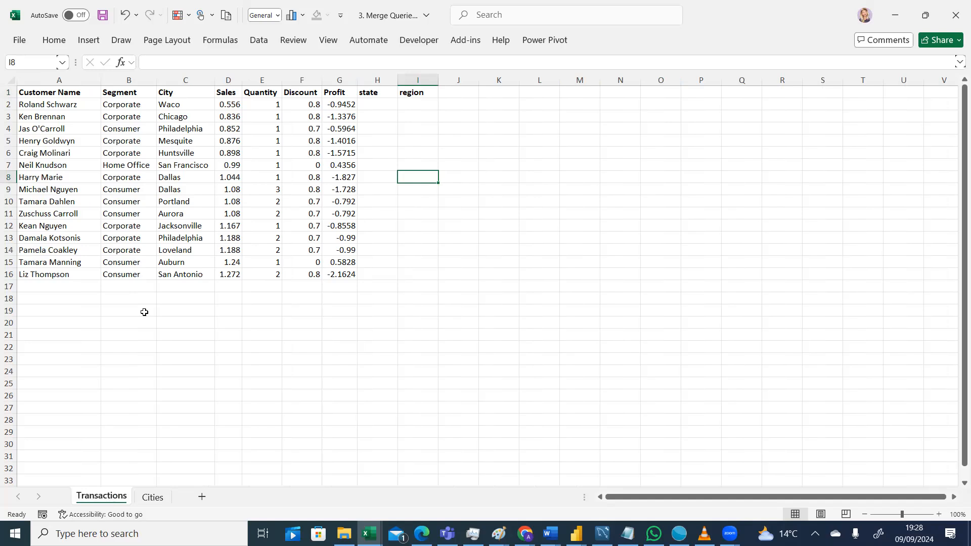
click(150, 497)
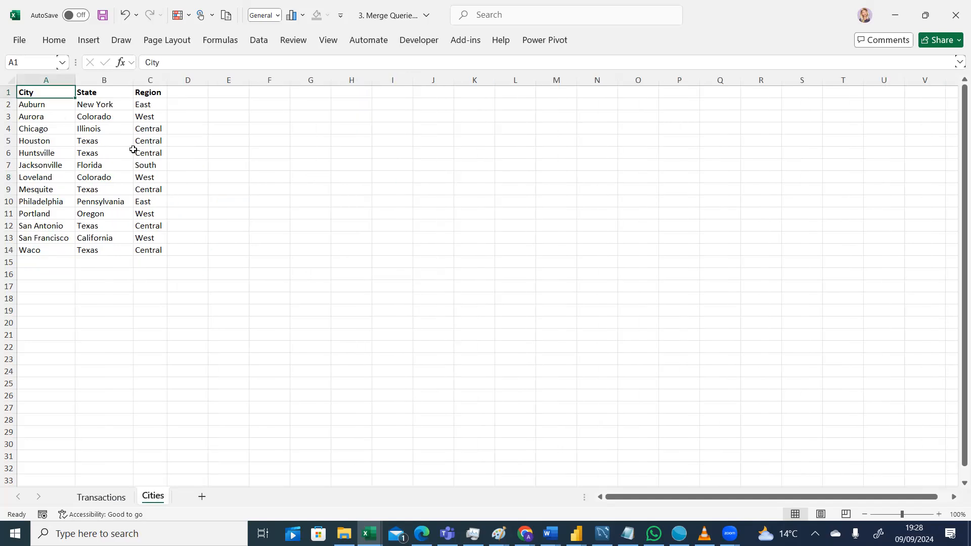
click(106, 497)
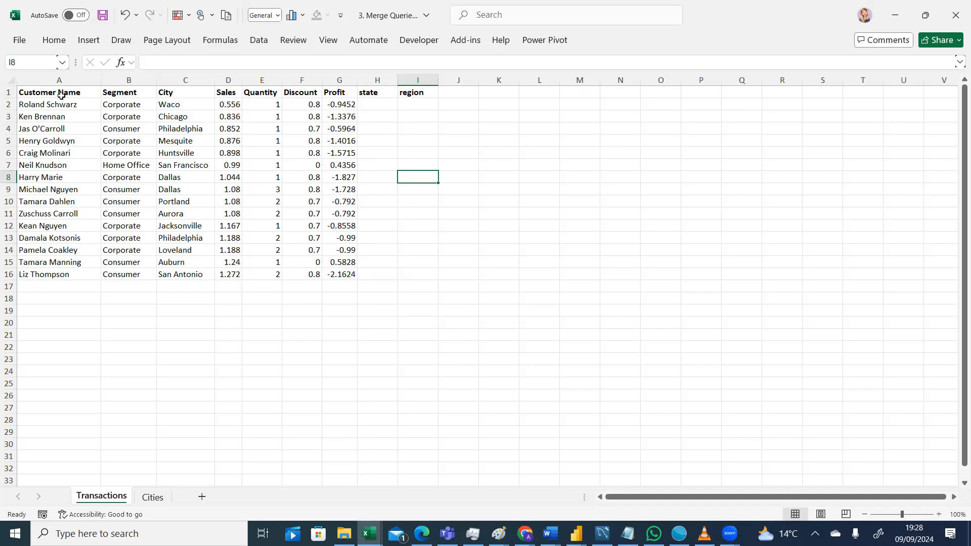
Examine each Transactions column in turn and the empty state and region cells beside the data.
drag(61, 95, 67, 277)
drag(127, 94, 125, 271)
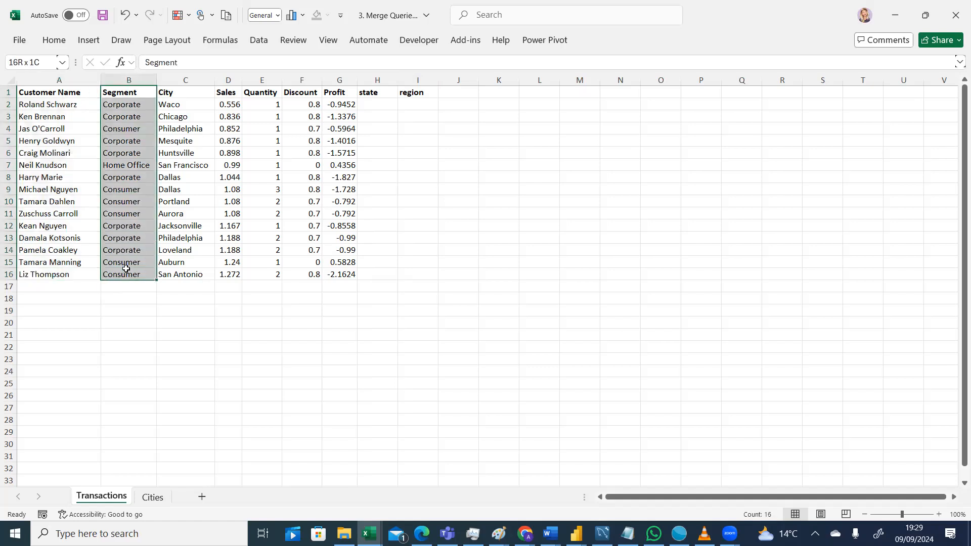
drag(183, 97, 178, 272)
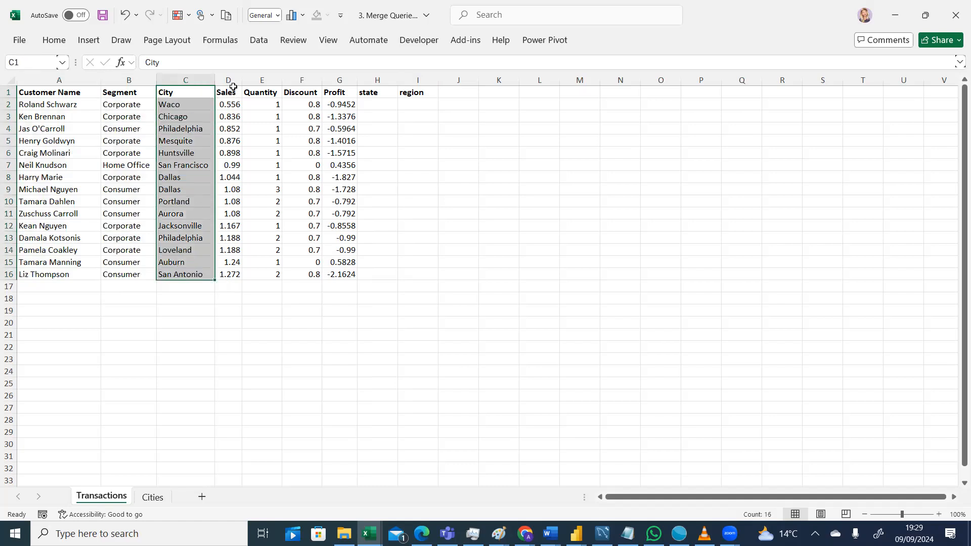
drag(228, 93, 228, 274)
drag(272, 91, 269, 266)
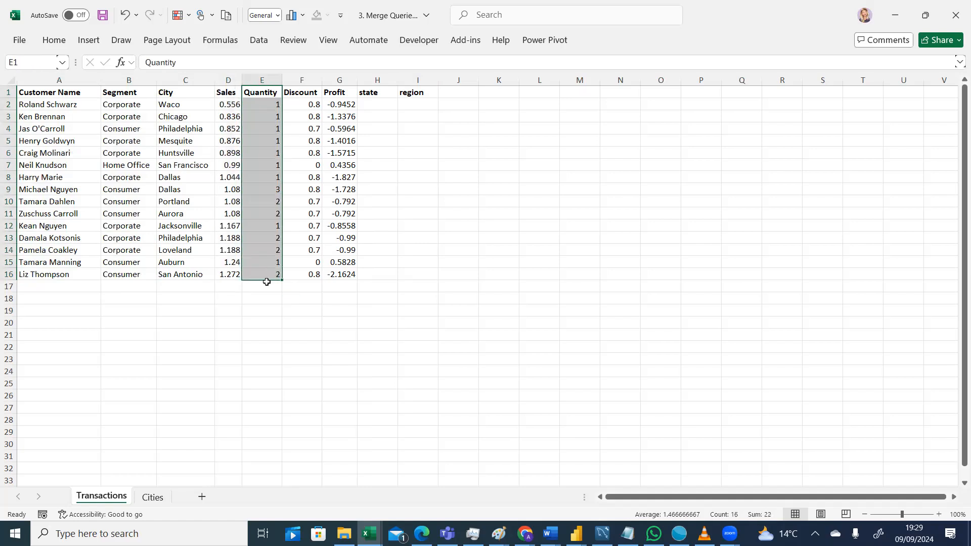
drag(302, 92, 308, 275)
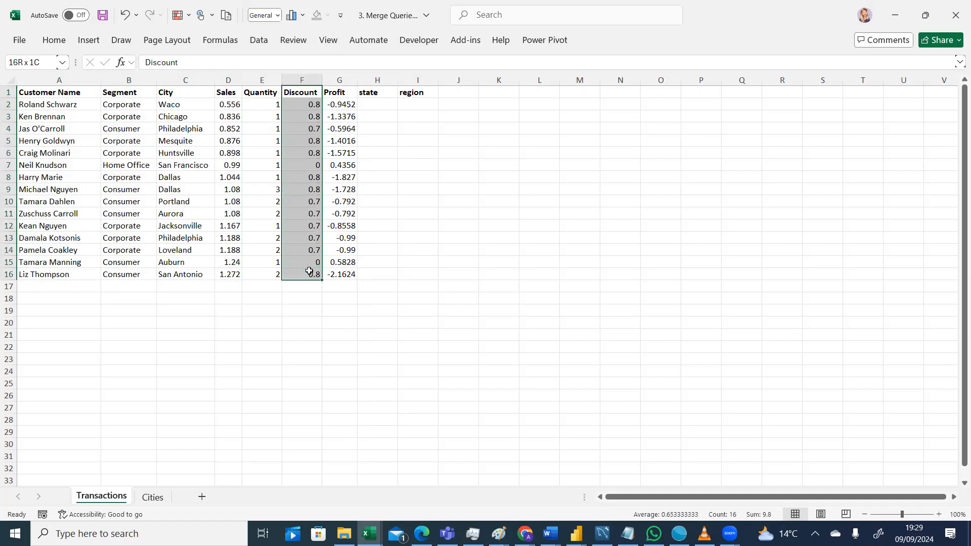
drag(345, 92, 347, 277)
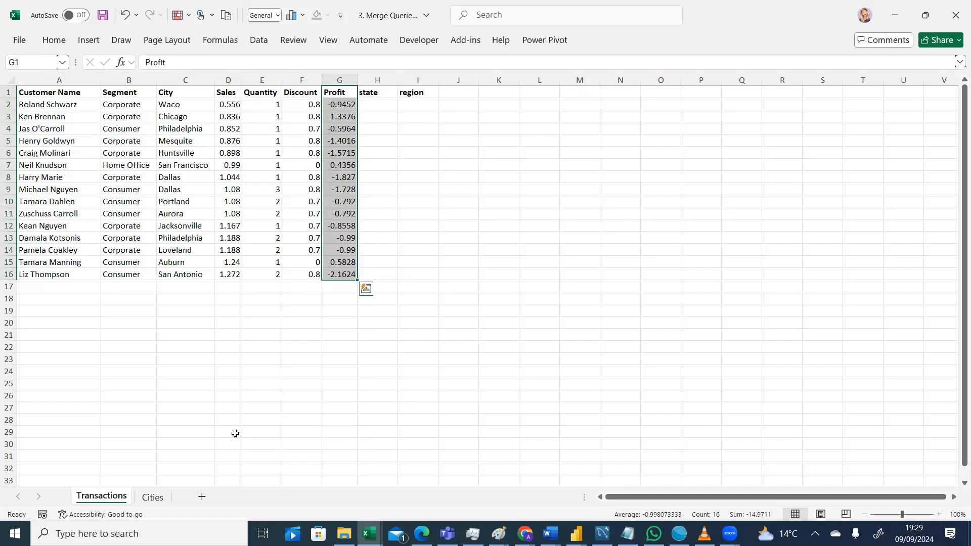
click(154, 497)
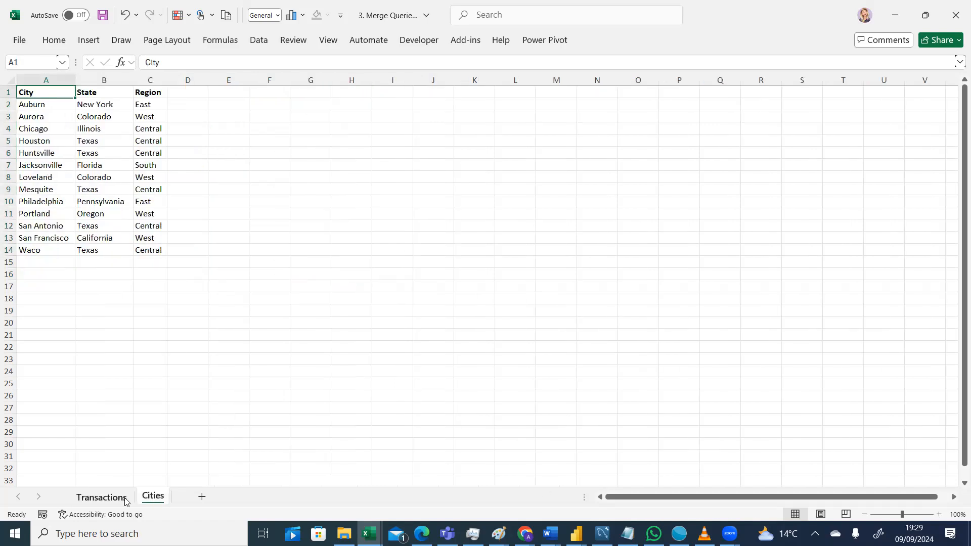
click(108, 504)
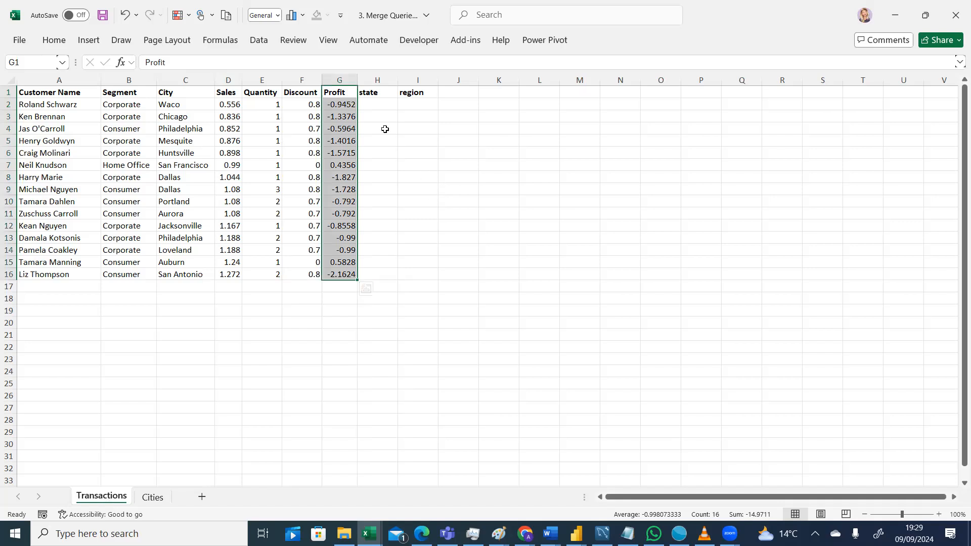
click(372, 104)
click(416, 103)
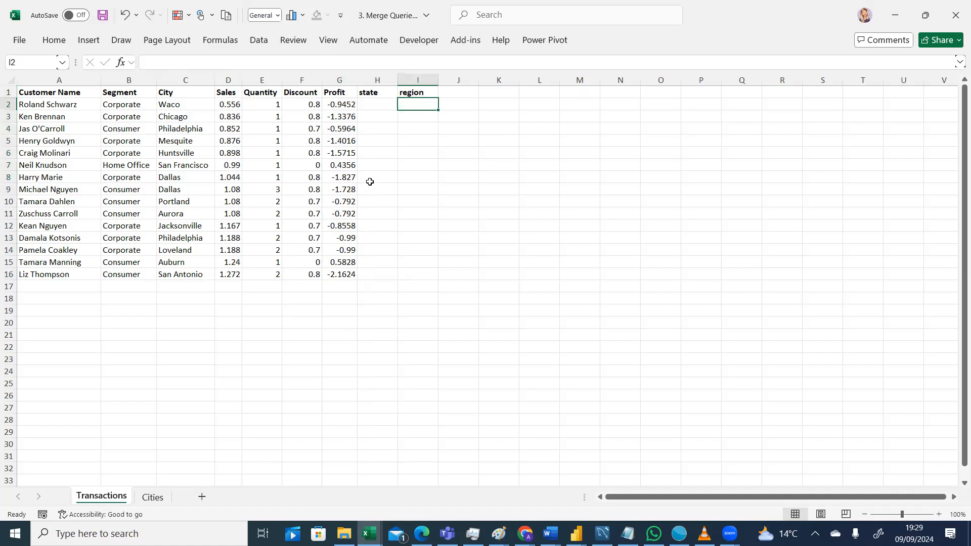
drag(370, 177, 401, 190)
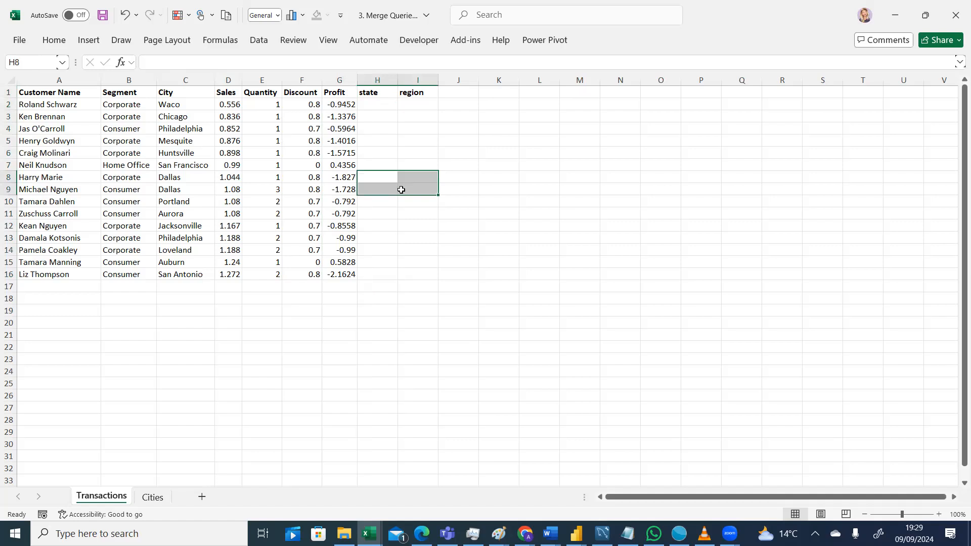
click(157, 499)
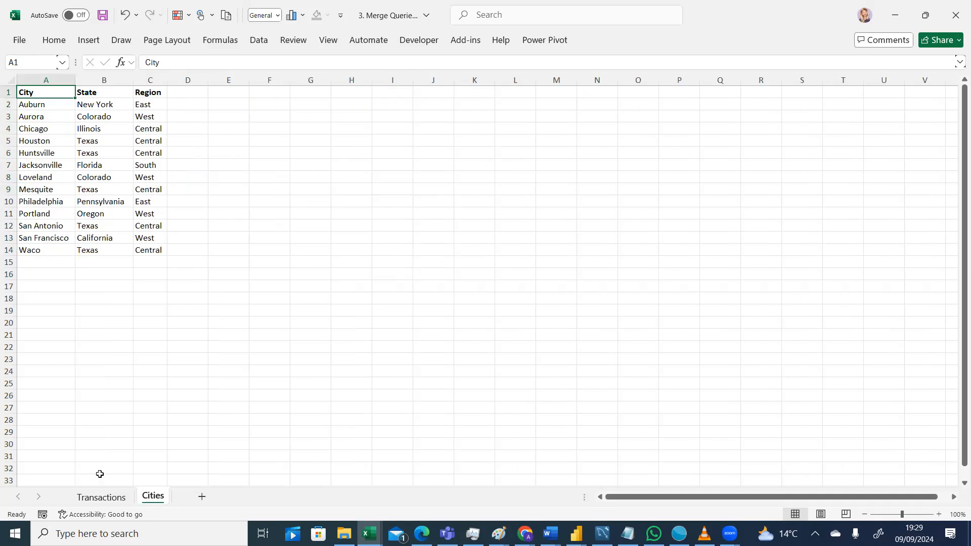
click(101, 497)
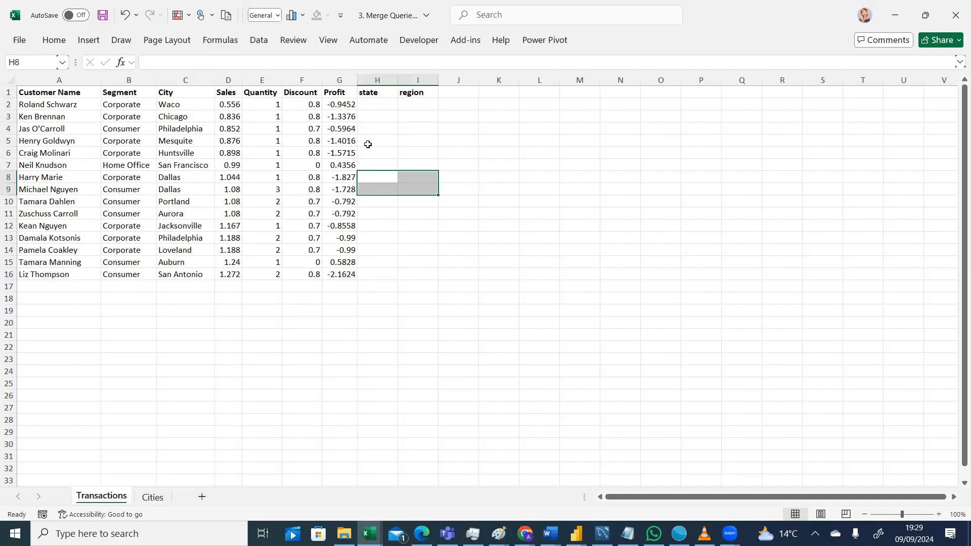
click(380, 104)
drag(379, 104, 408, 177)
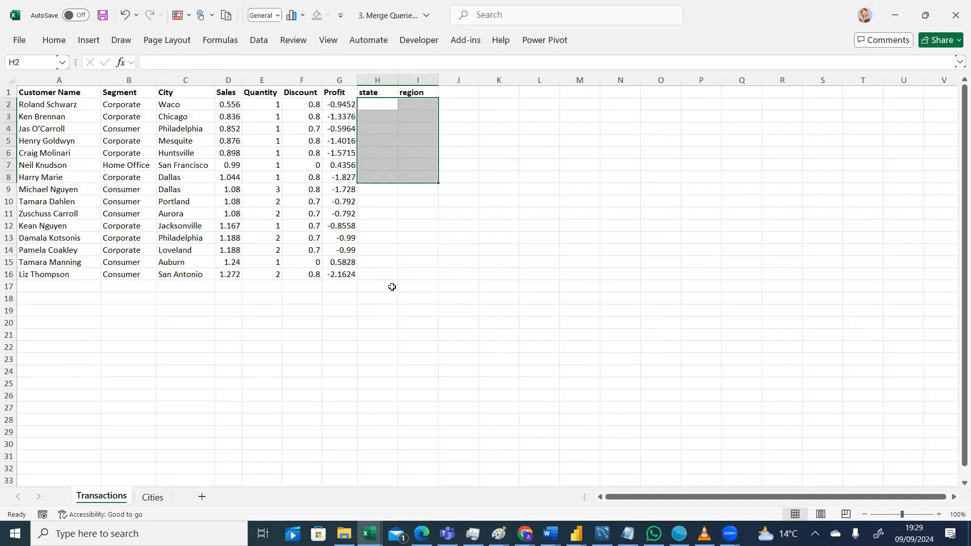
Enter null in the state and region cells of both Dallas rows, rows 8 and 9, on the Transactions sheet.
click(370, 179)
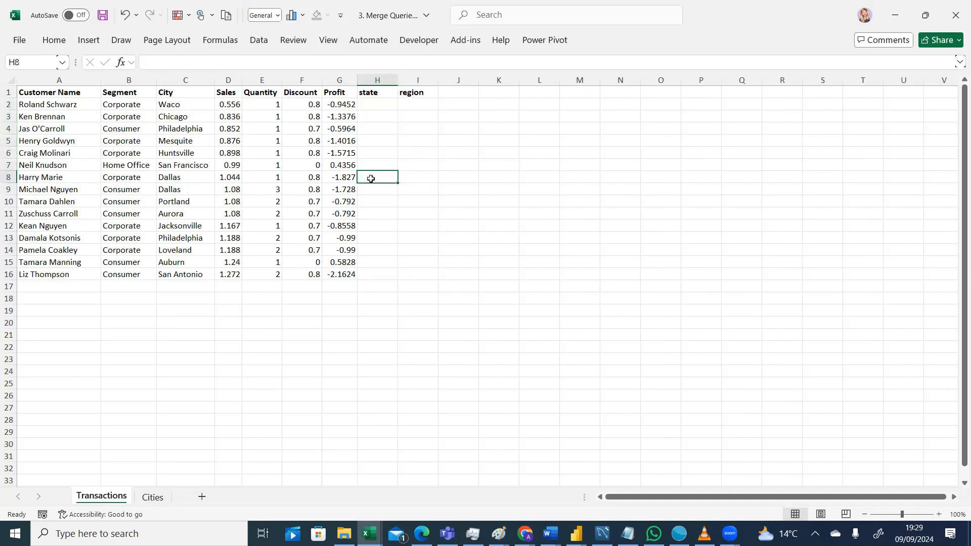
text(null)
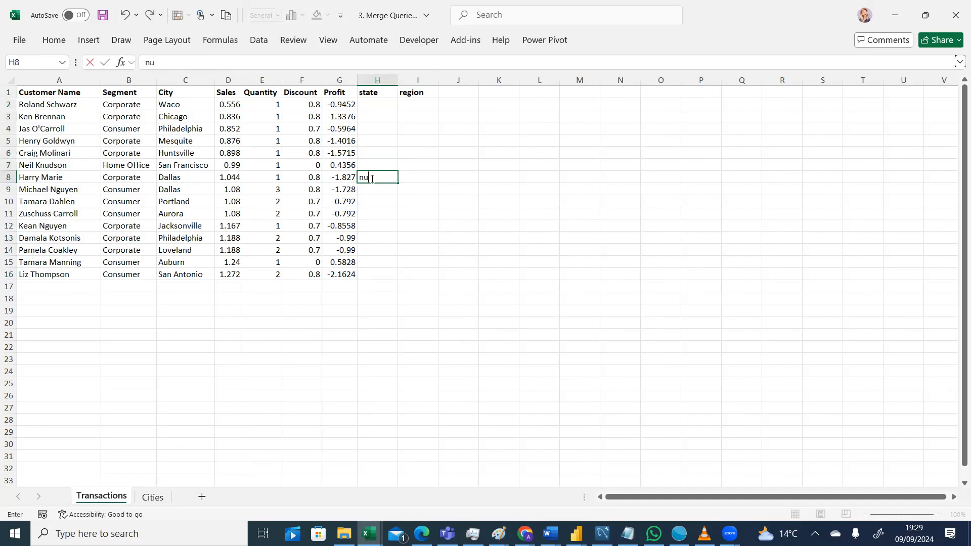
click(410, 177)
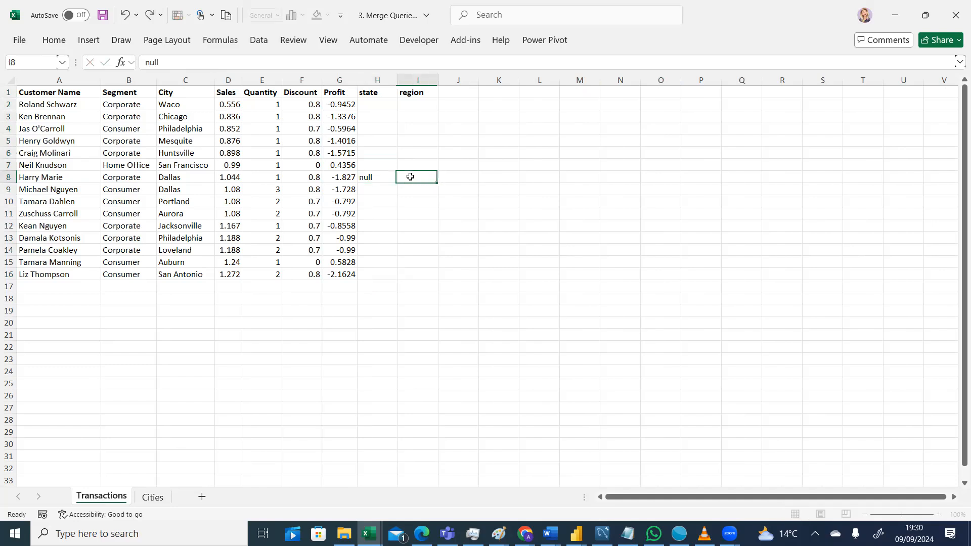
text(null)
click(367, 189)
text(null)
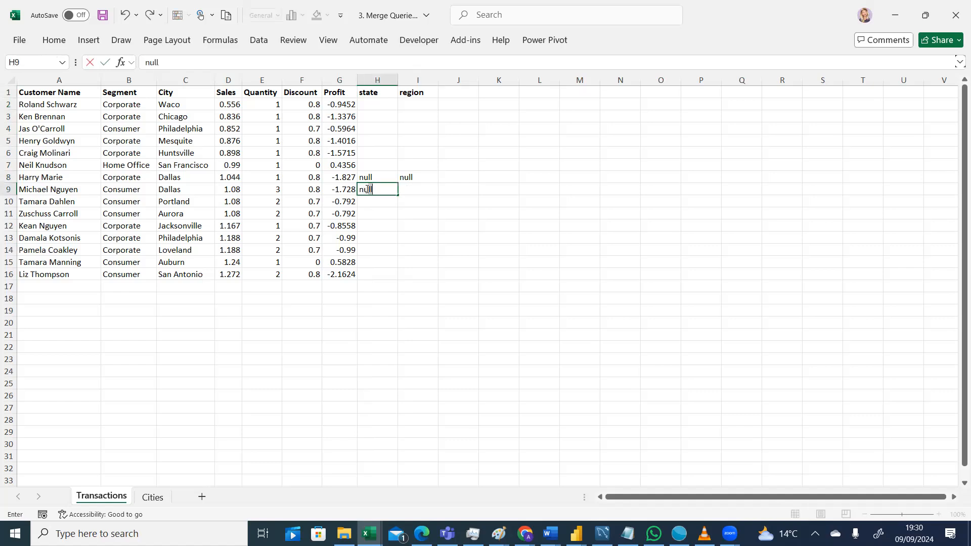
click(412, 191)
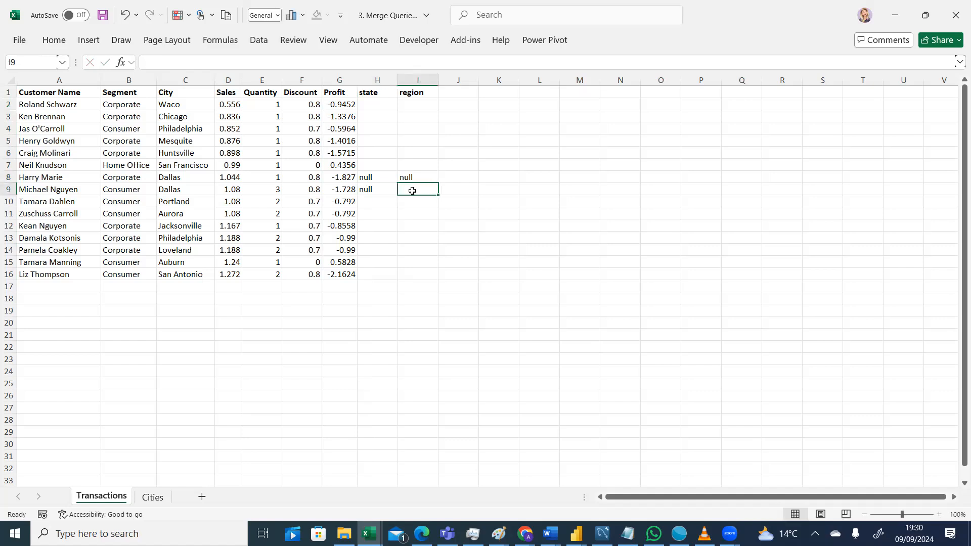
text(null)
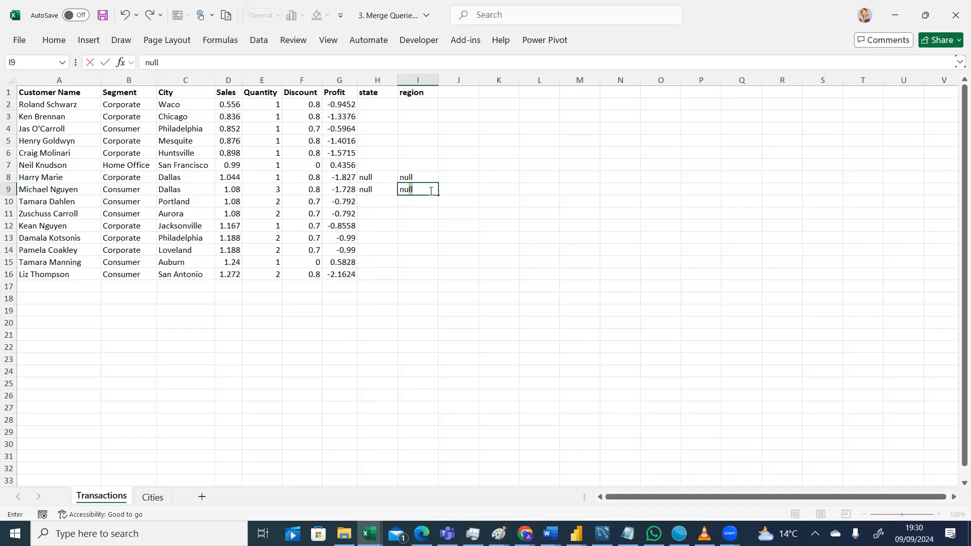
click(430, 239)
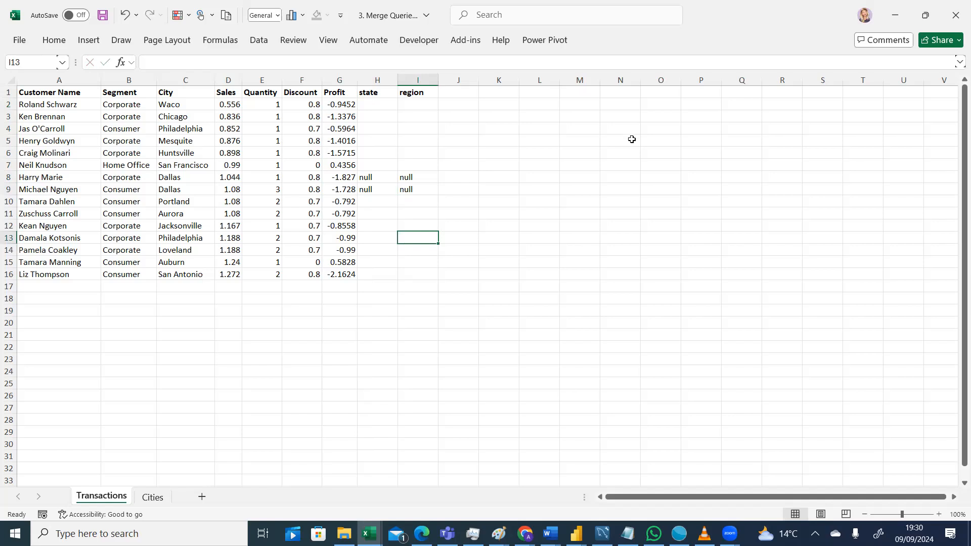
Return to the merged query's table in Power Query and reopen the Expanded Cities step settings without changing them.
key(ctrl+n)
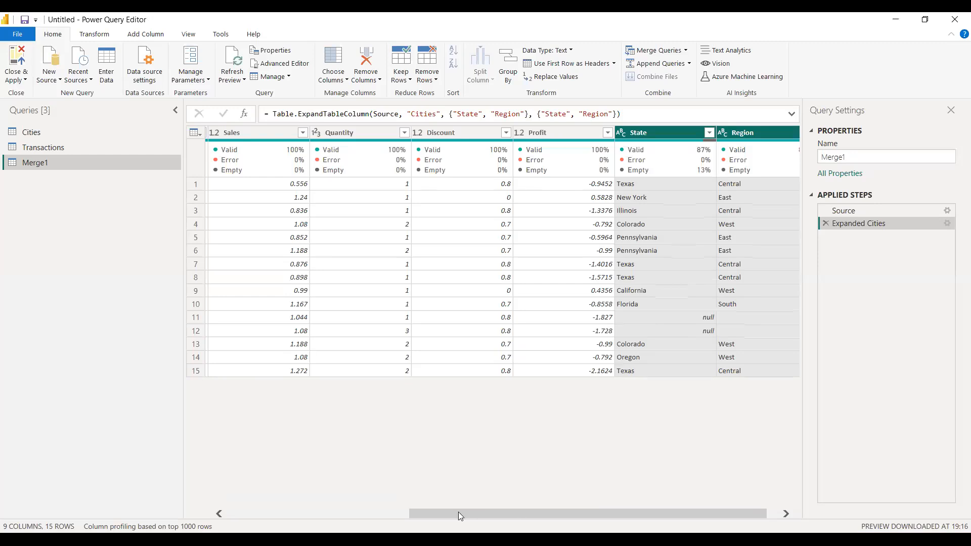
scroll(303, 502, left, 3)
scroll(303, 501, left, 2)
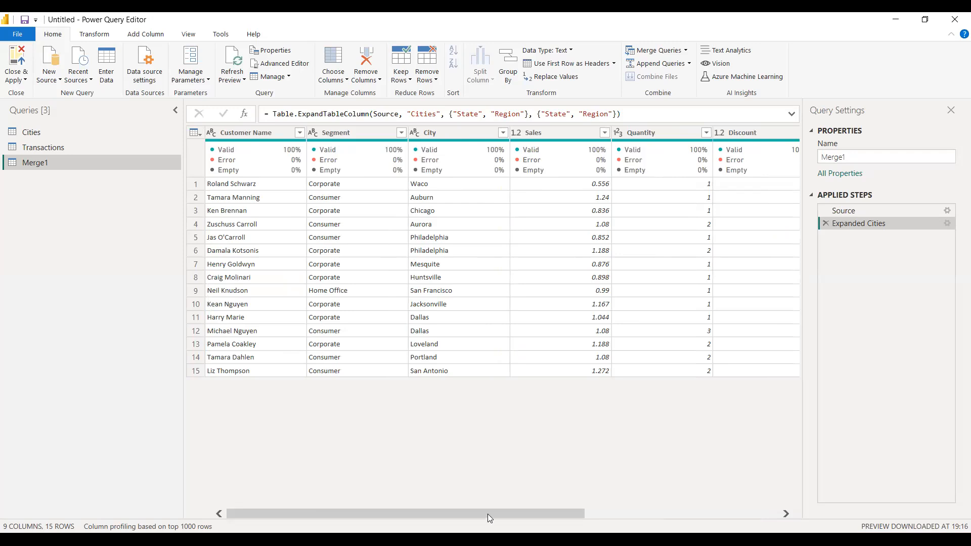
drag(489, 511, 733, 511)
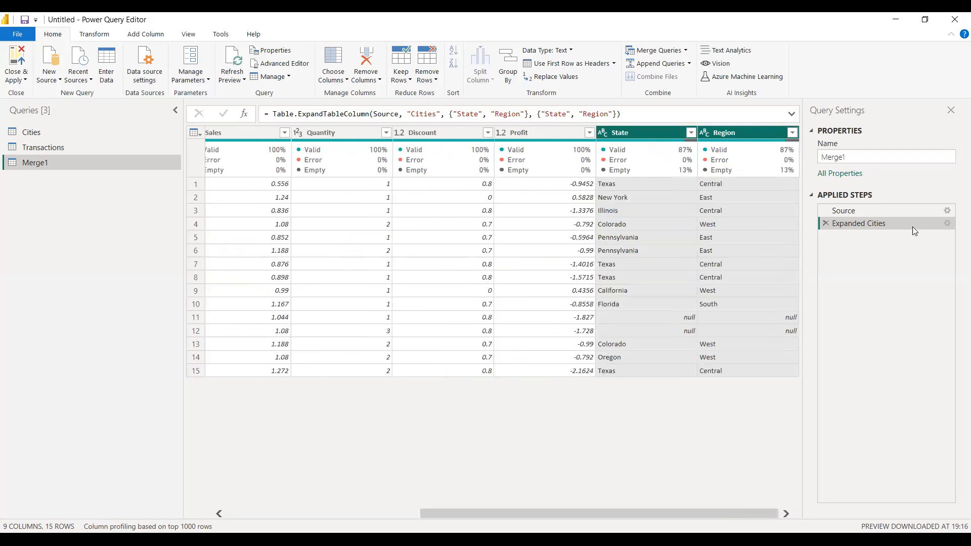
click(947, 223)
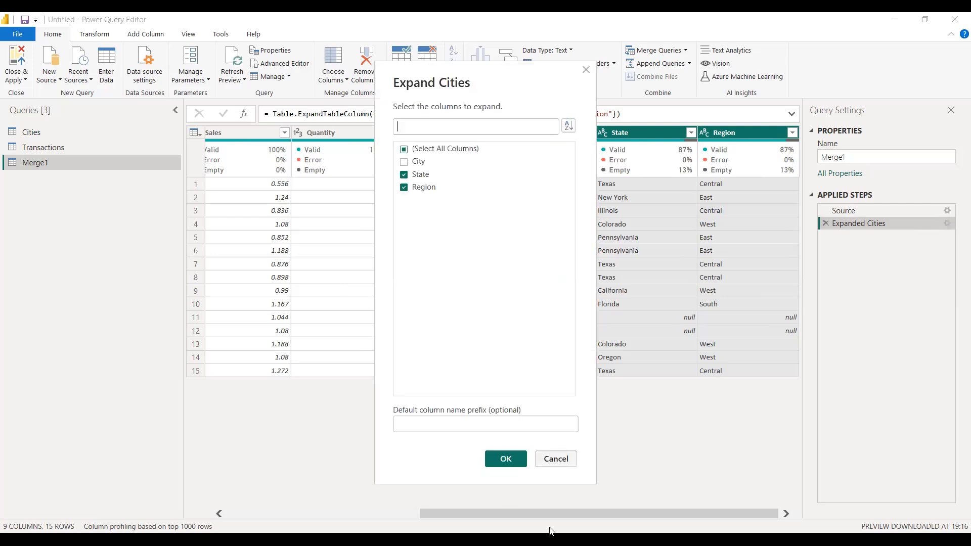
key(Escape)
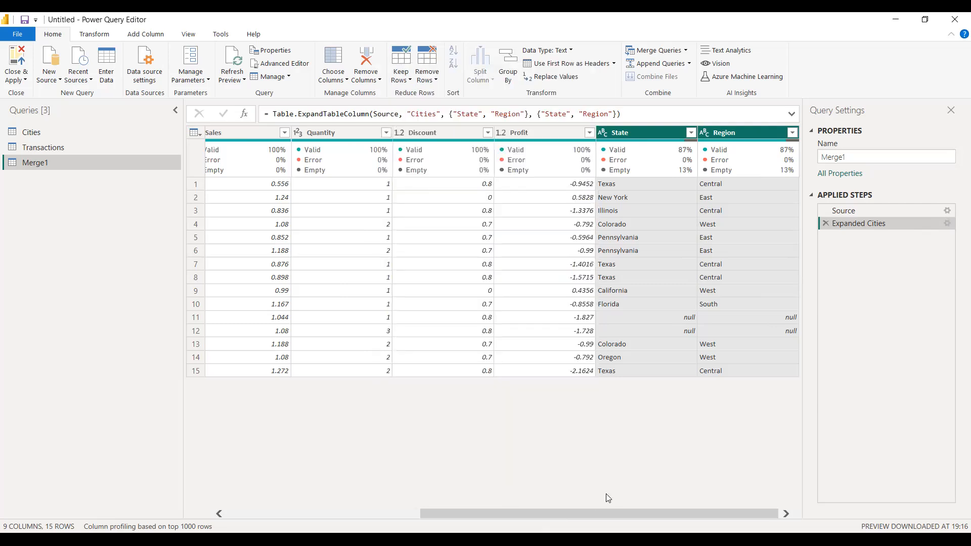
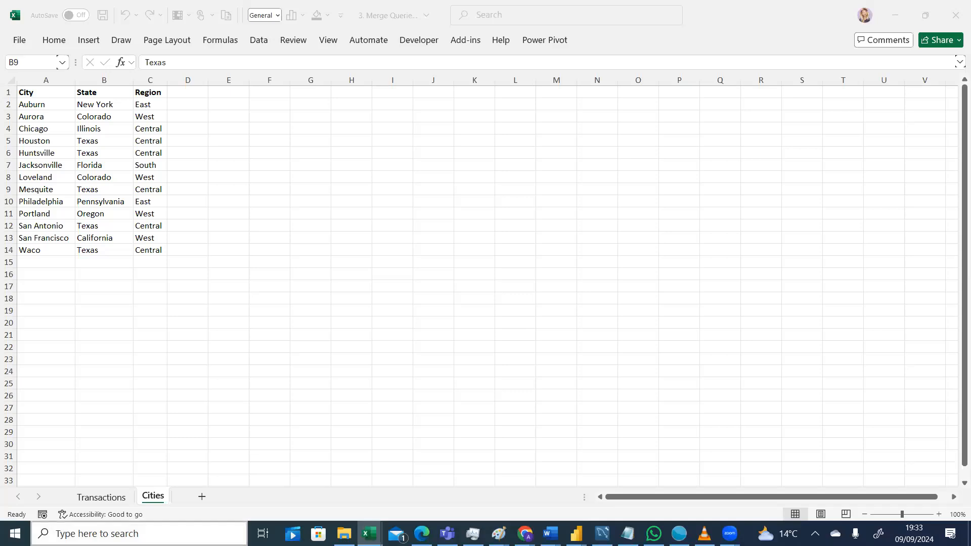
Switch between the Cities and Transactions worksheets to compare their city lists.
click(107, 502)
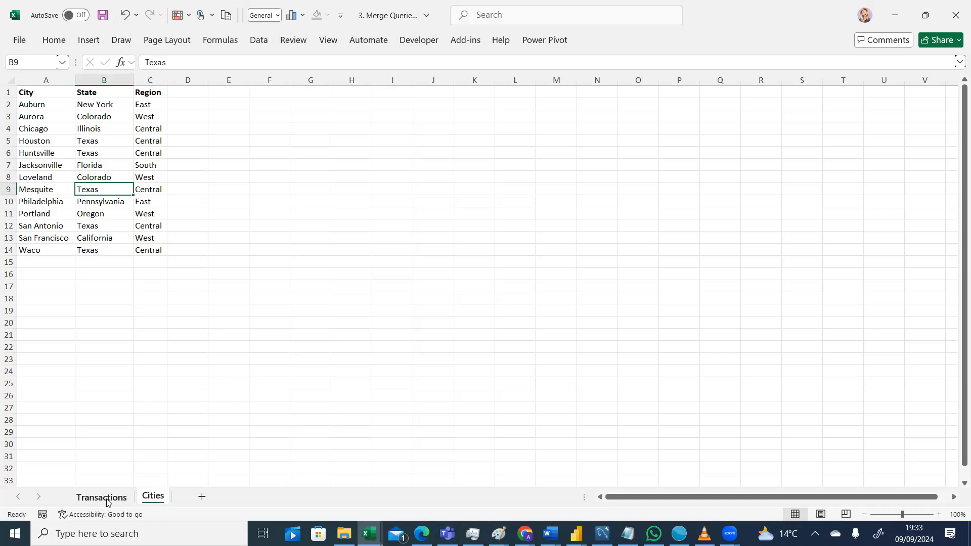
click(107, 499)
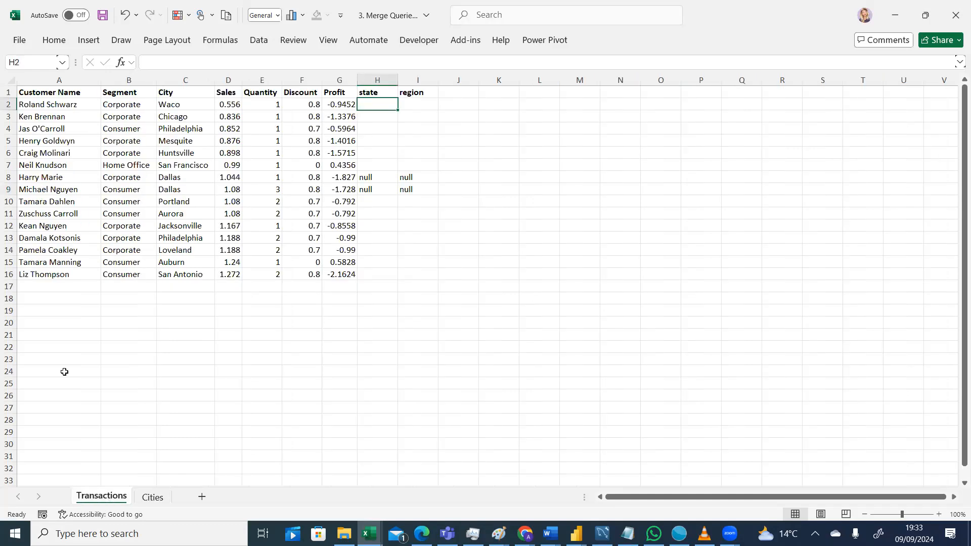
click(152, 499)
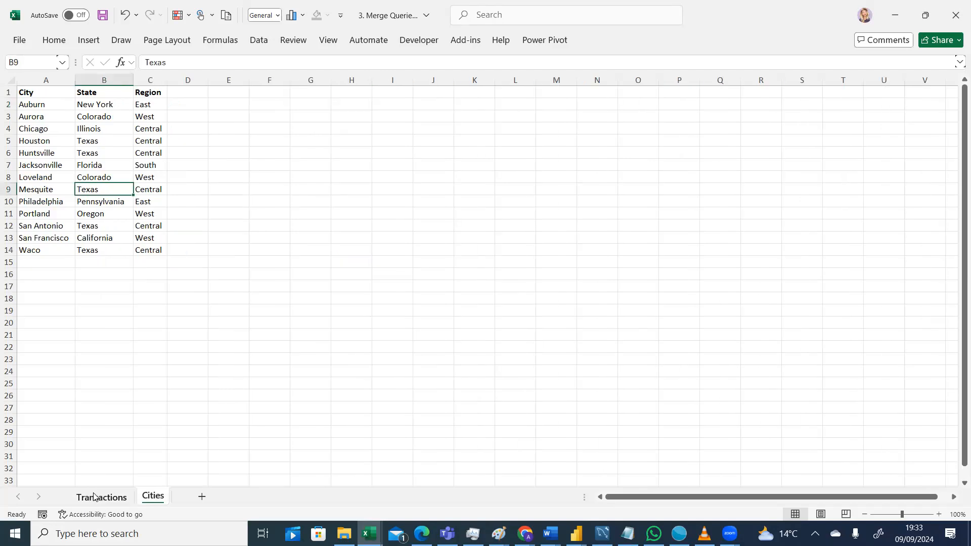
key(ctrl+Page_Up)
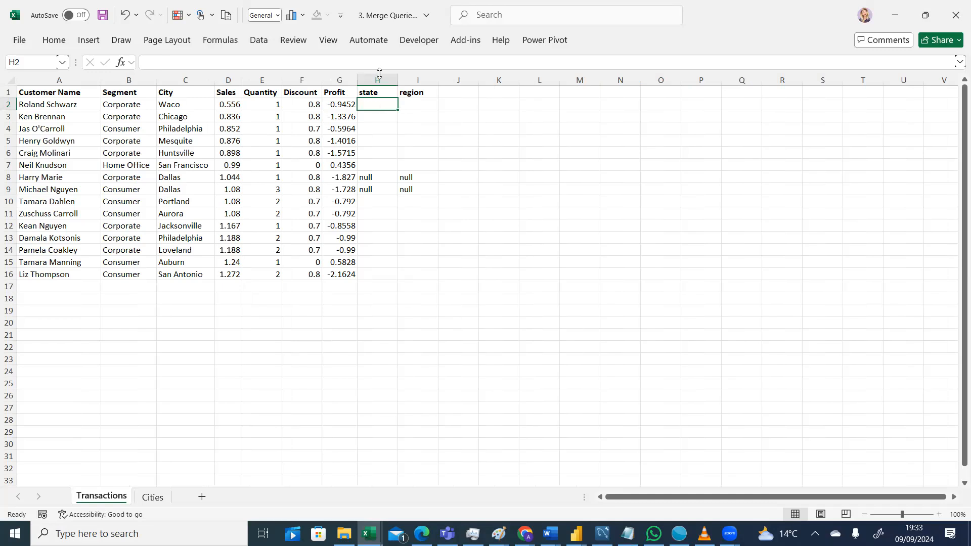
click(154, 497)
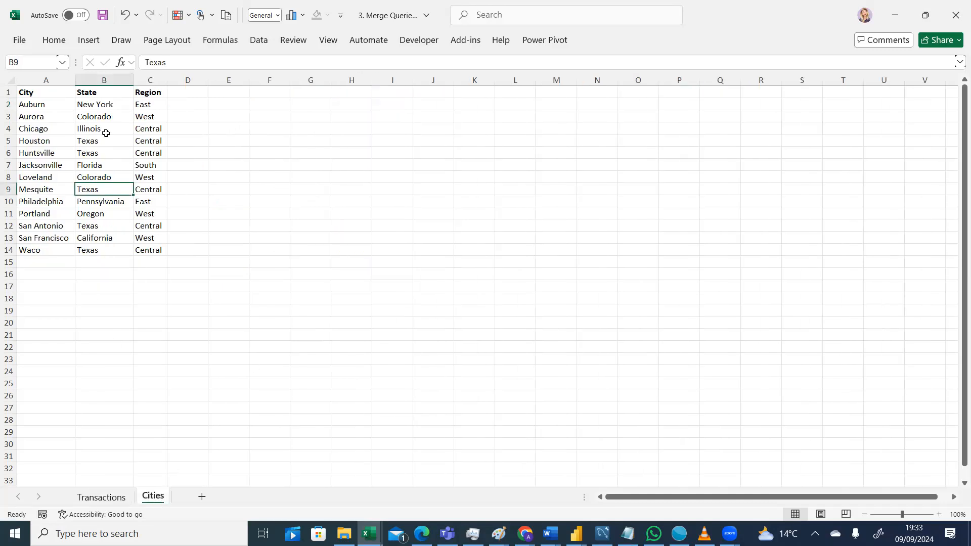
click(99, 497)
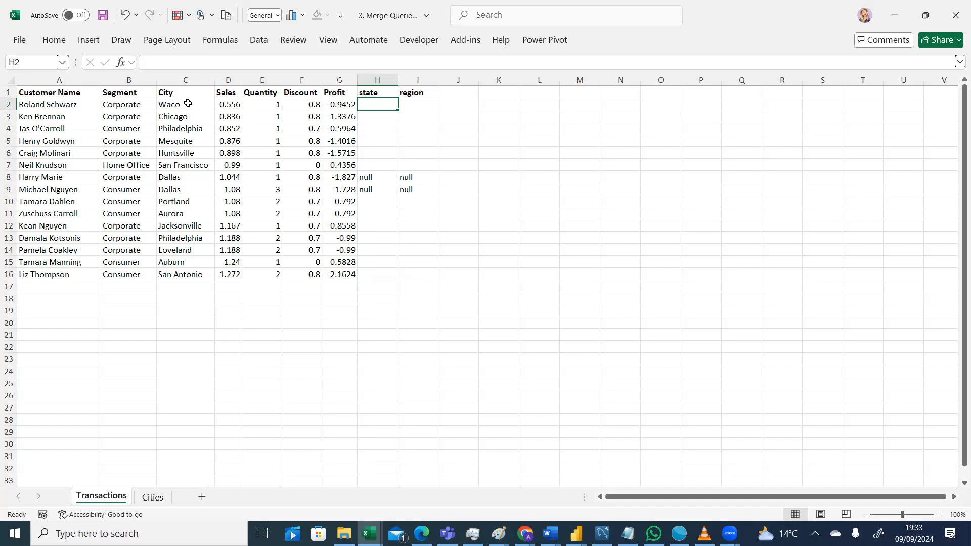
click(152, 497)
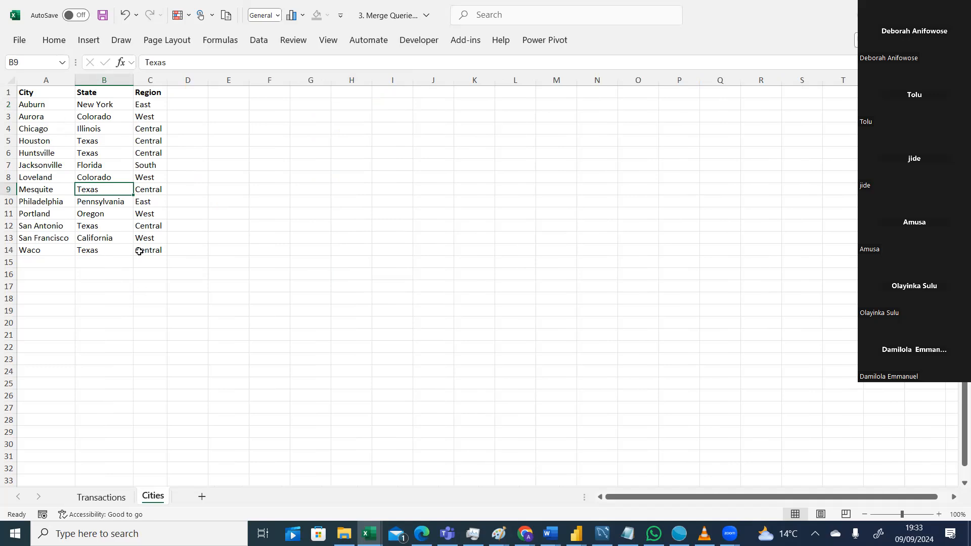
Copy Waco's state and region from the Cities sheet into the state and region cells of Waco's row on Transactions.
click(113, 250)
drag(112, 250, 137, 252)
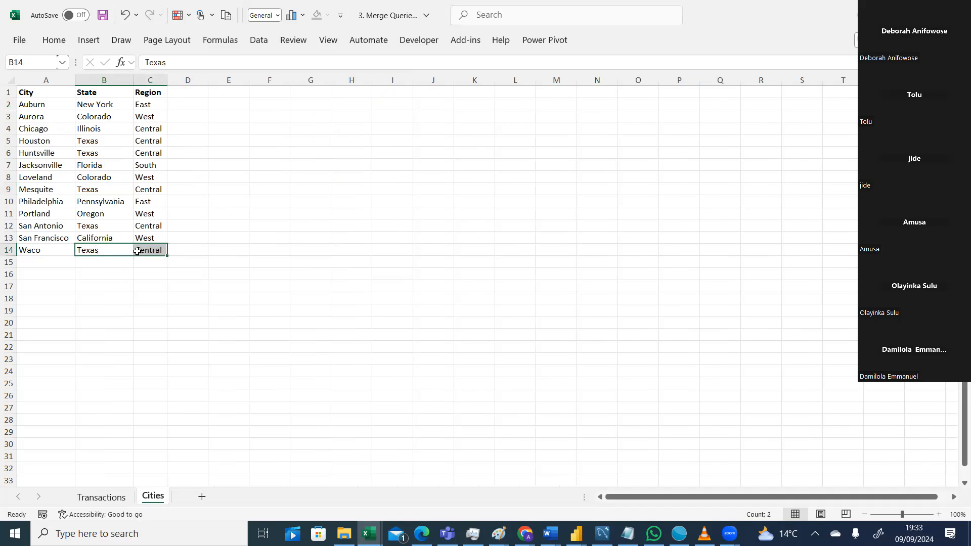
key(ctrl+c)
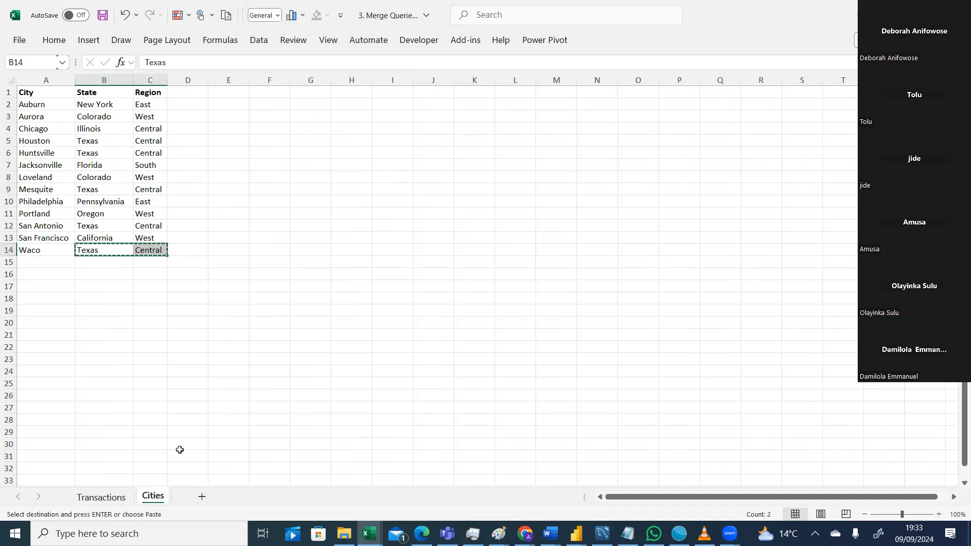
click(92, 503)
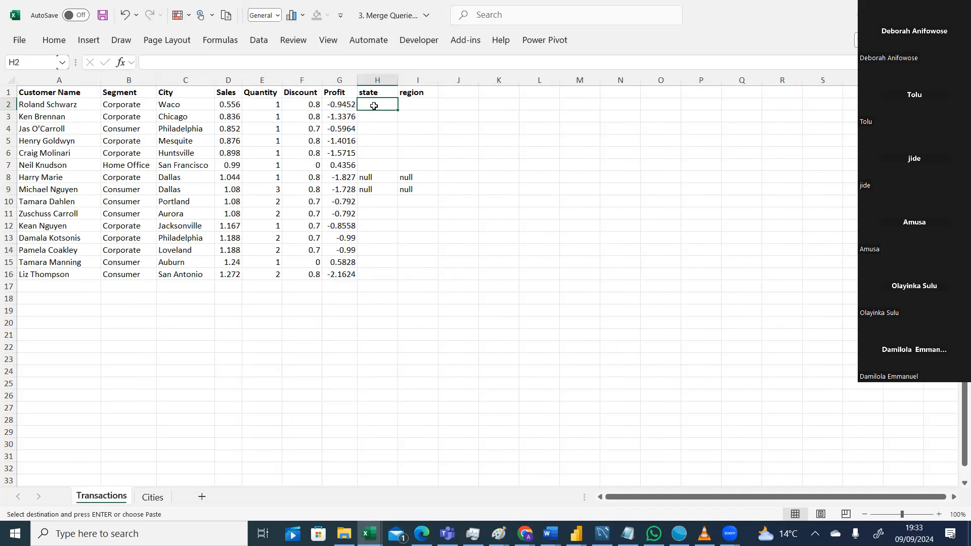
key(ctrl+v)
click(468, 149)
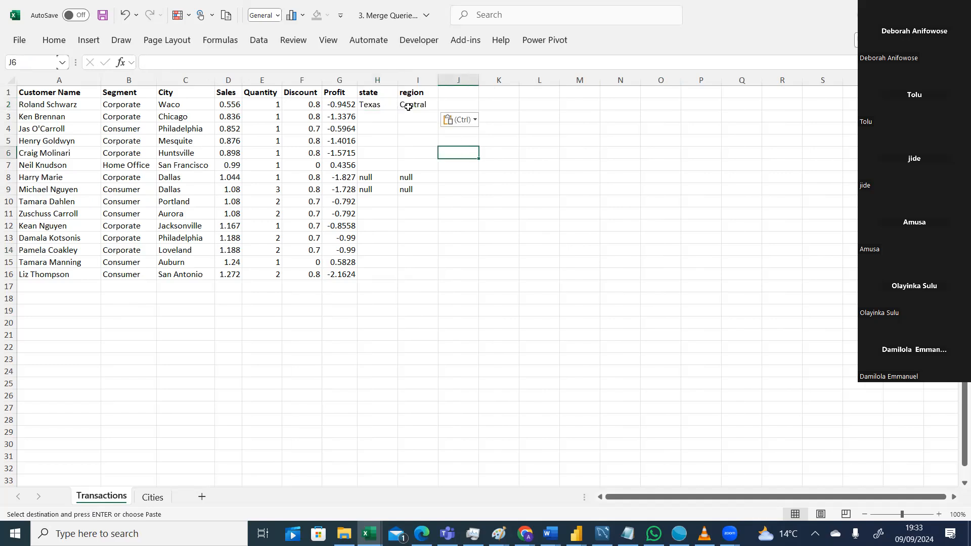
Copy Chicago's state and region from the Cities sheet into the state and region cells of Chicago's row on Transactions.
click(159, 499)
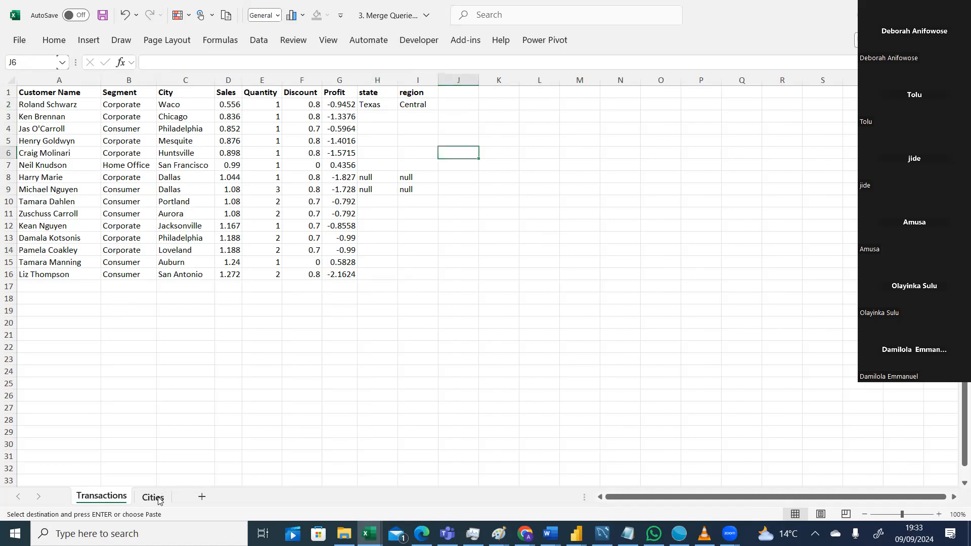
click(159, 498)
click(127, 131)
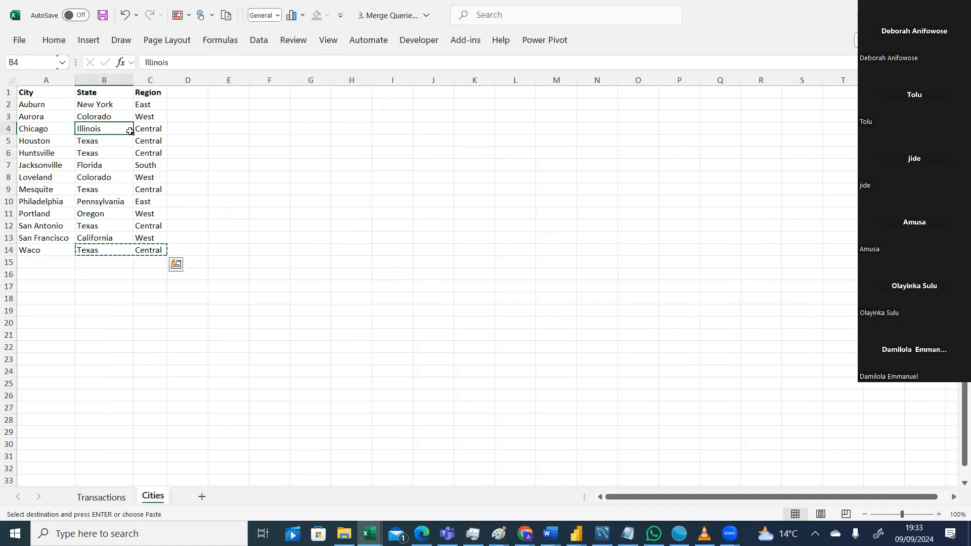
drag(130, 131, 138, 133)
key(ctrl+c)
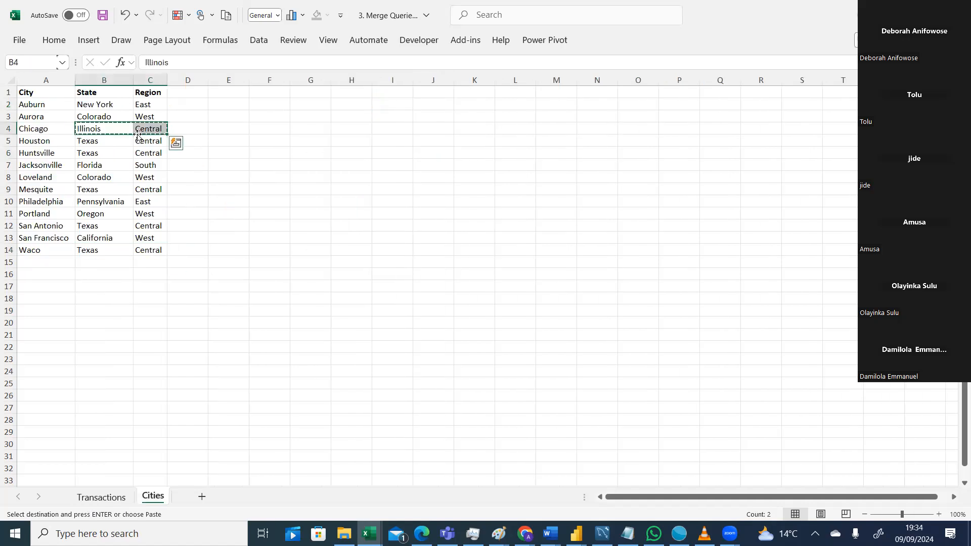
click(112, 497)
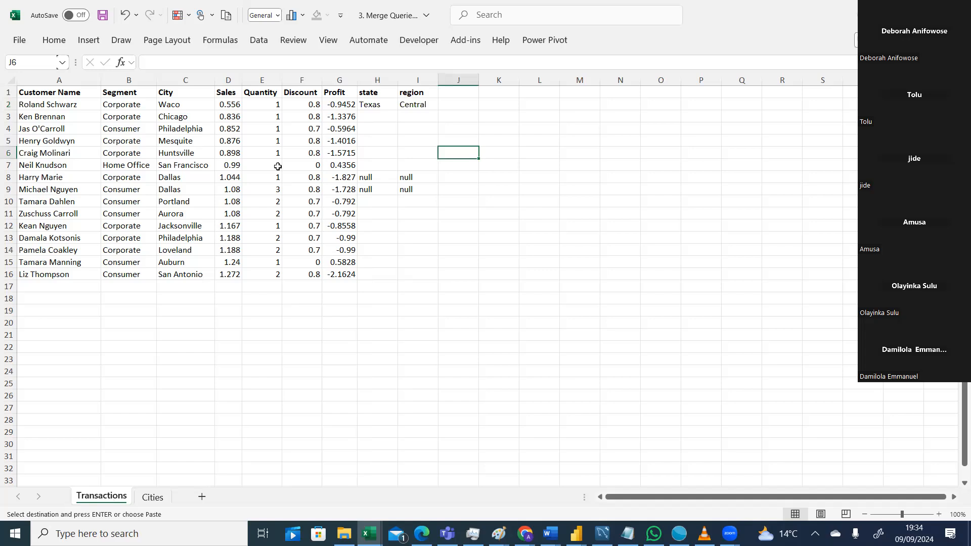
click(385, 117)
key(ctrl+v)
click(521, 119)
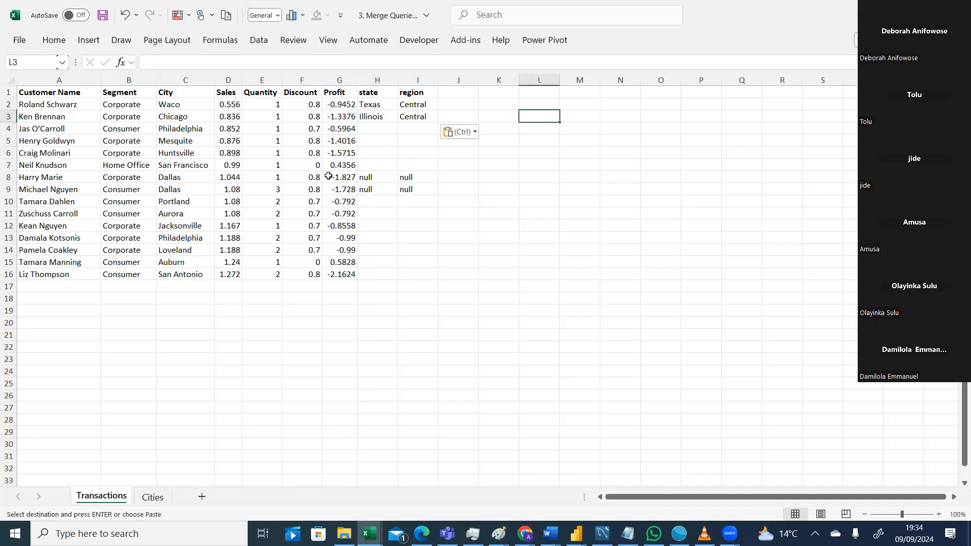
Compare the worksheets with the merged query's table in the Power Query Editor, scrolling across its columns, and return to the workbook.
click(153, 498)
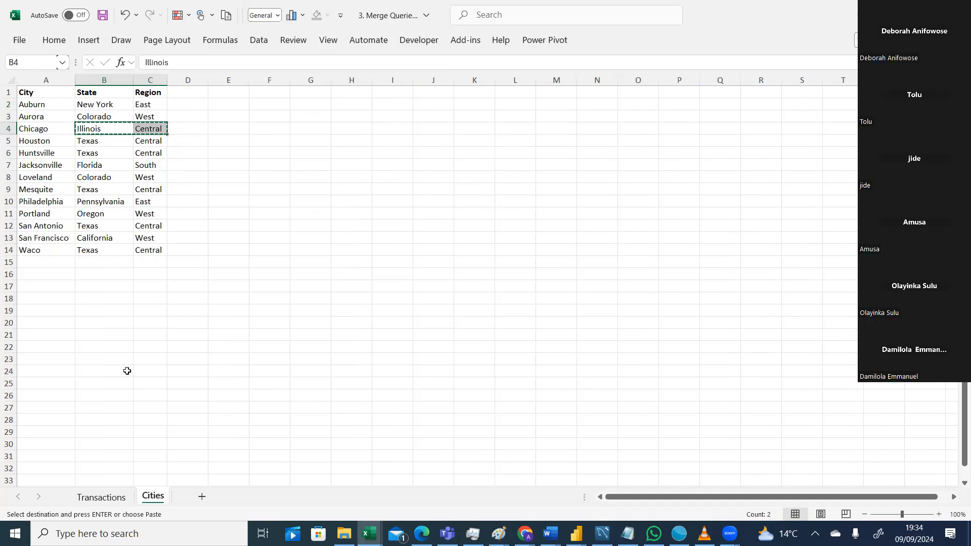
click(112, 498)
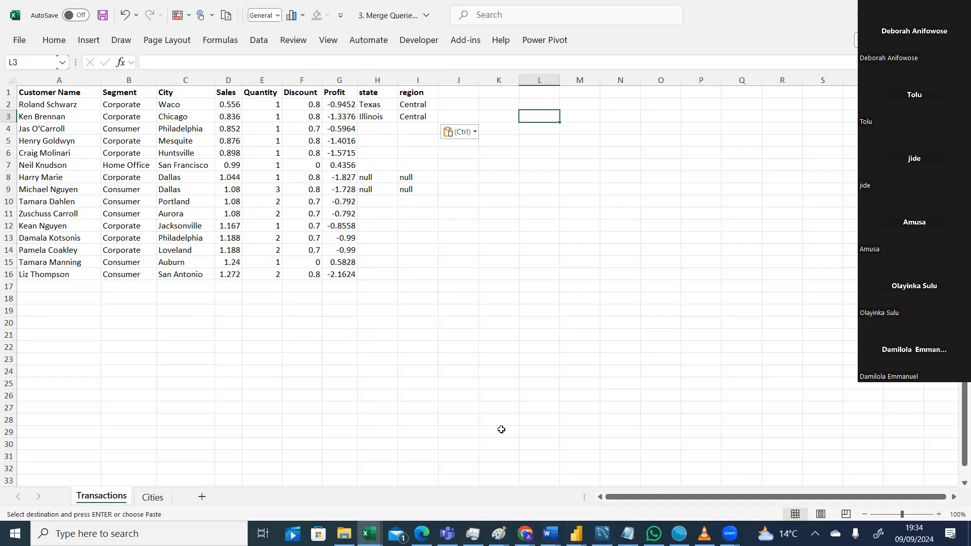
click(576, 533)
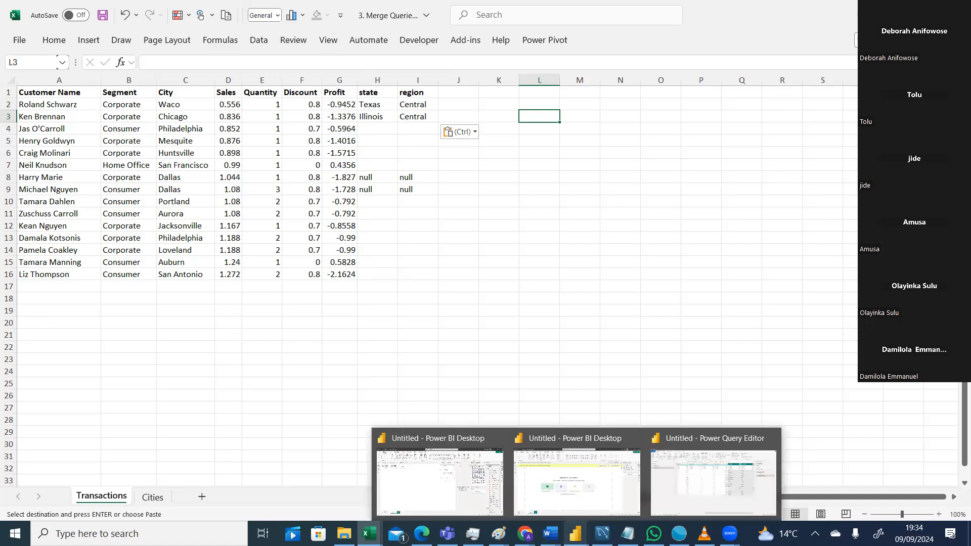
click(701, 471)
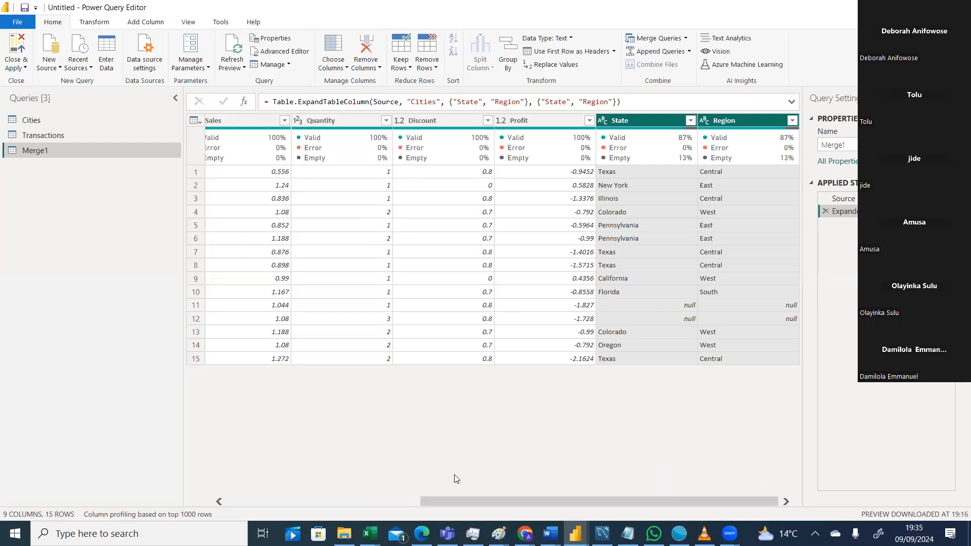
drag(434, 499, 185, 506)
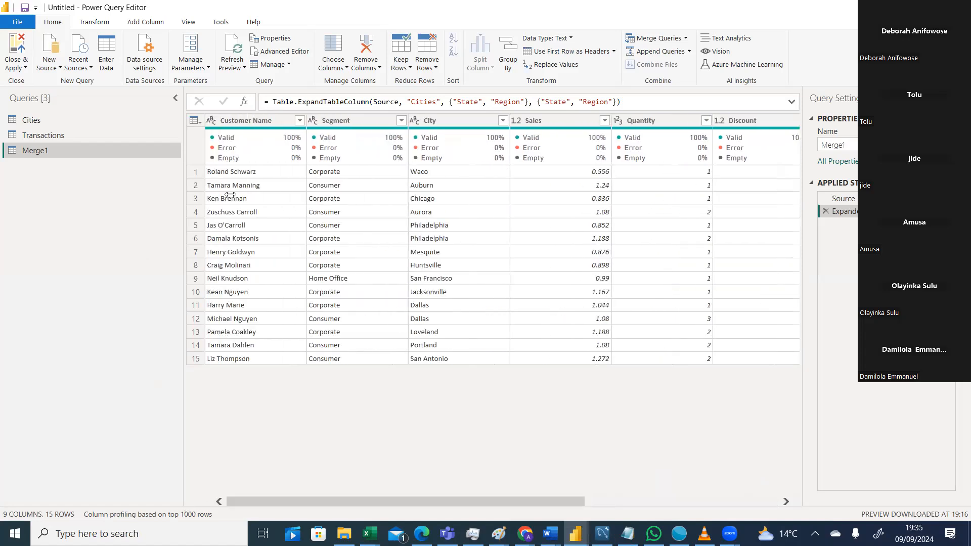
drag(323, 501, 243, 488)
drag(412, 500, 606, 500)
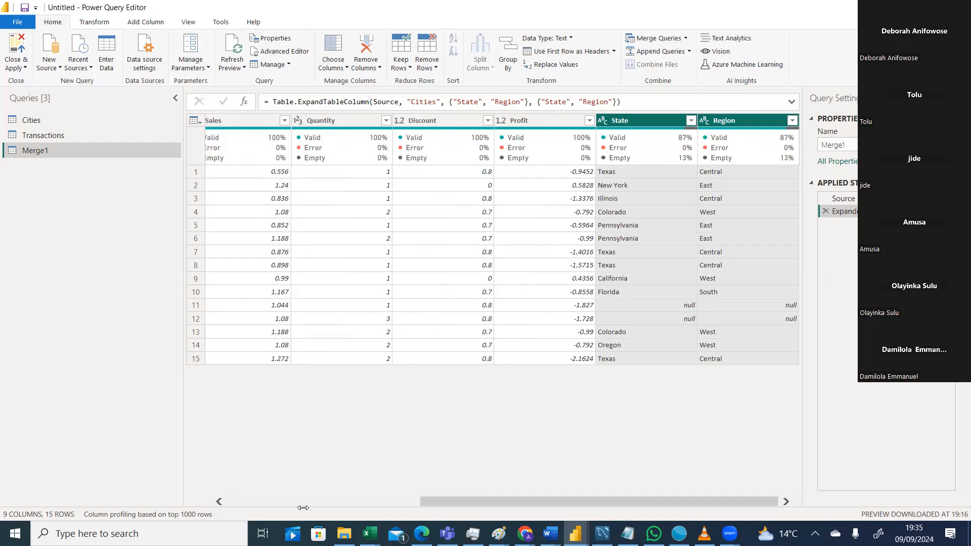
mouse_move(369, 533)
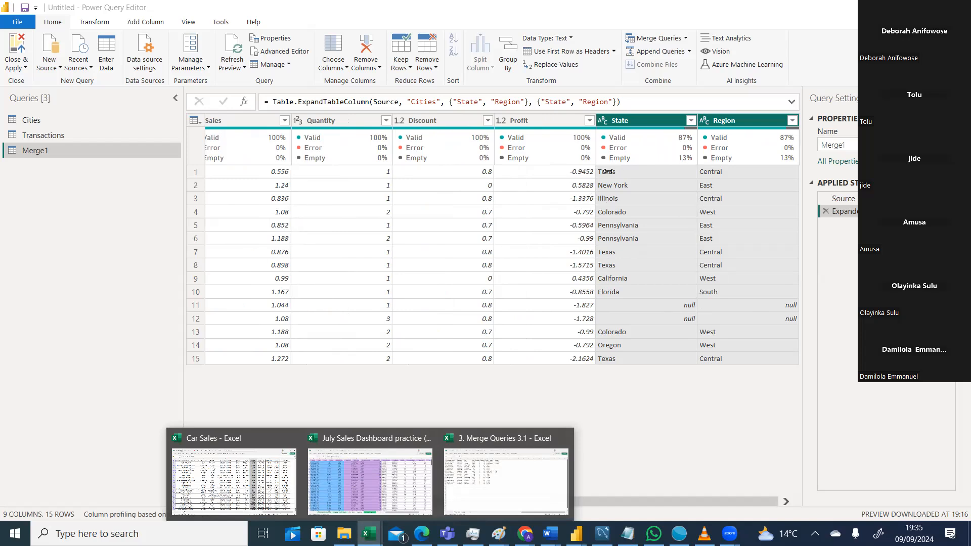
drag(619, 499, 392, 490)
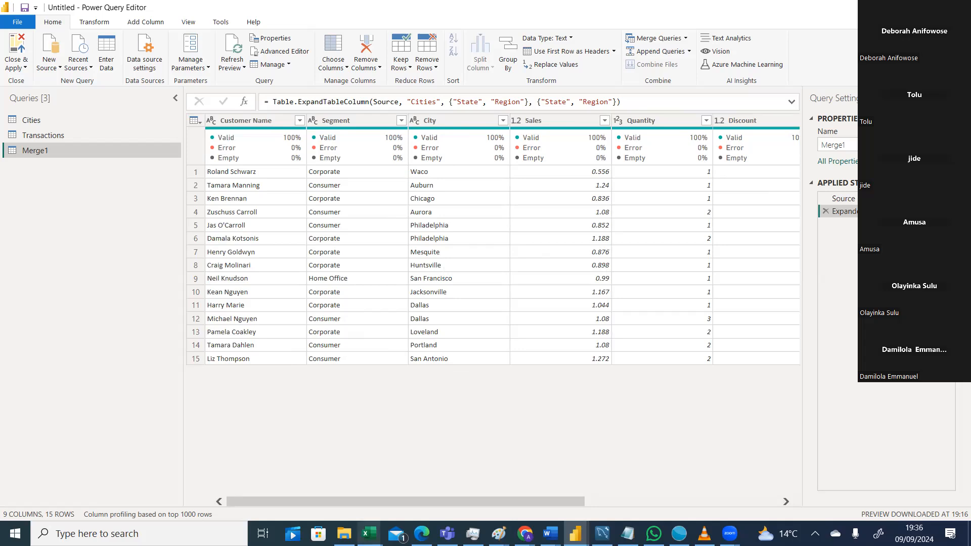
click(369, 534)
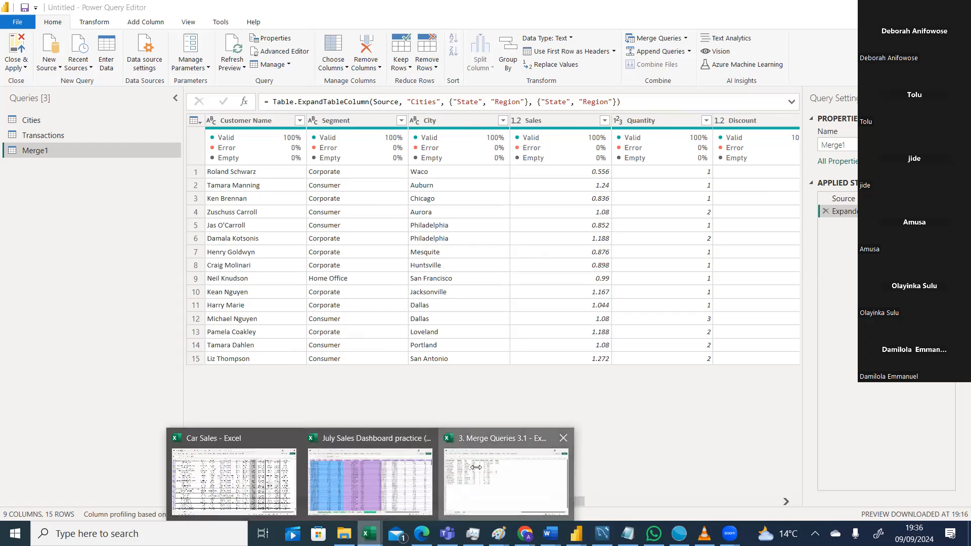
click(477, 464)
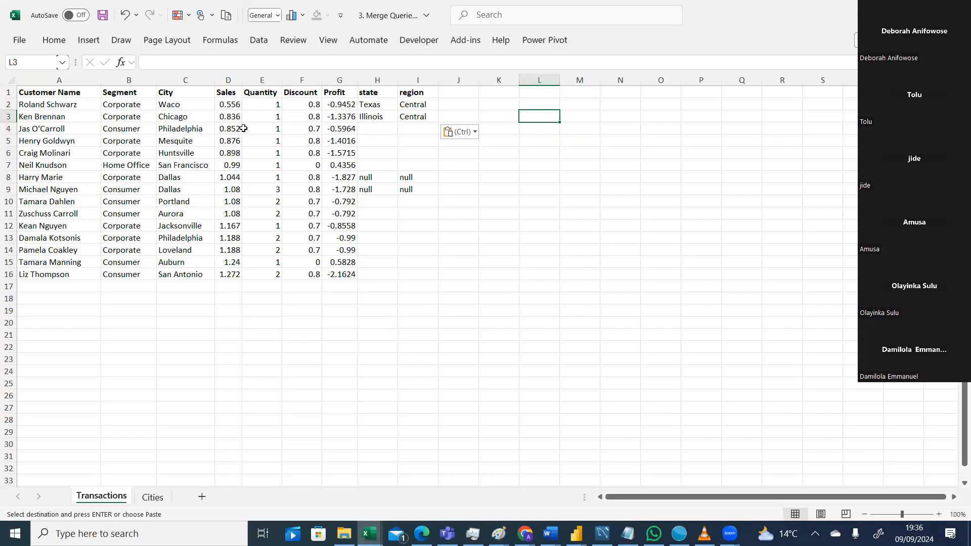
Switch back and forth between the Cities and Transactions worksheets.
click(152, 497)
click(101, 497)
click(159, 500)
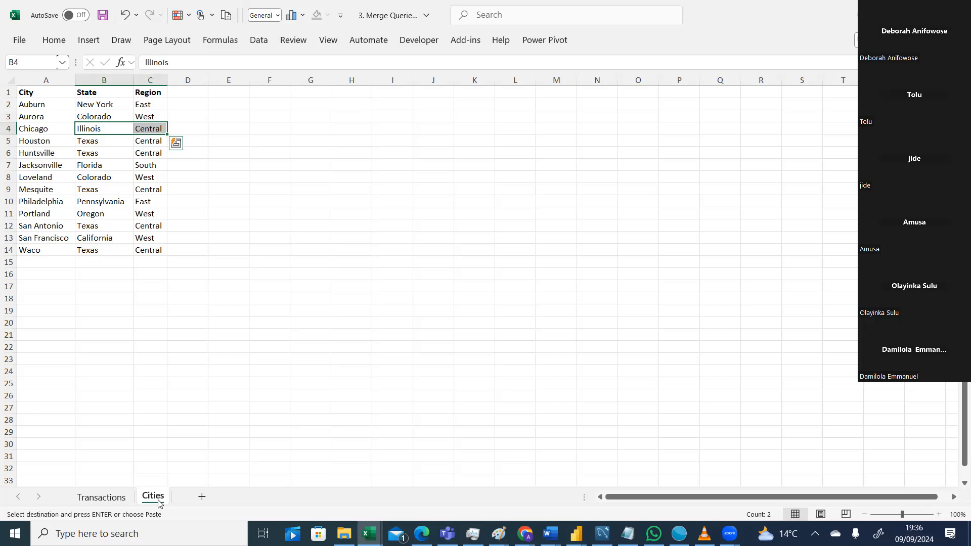
click(116, 498)
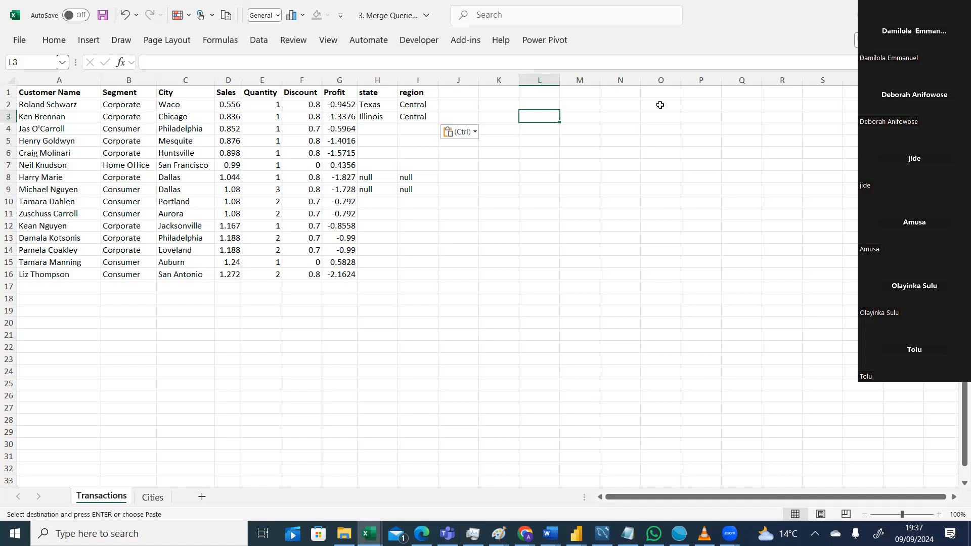
key(ctrl+n)
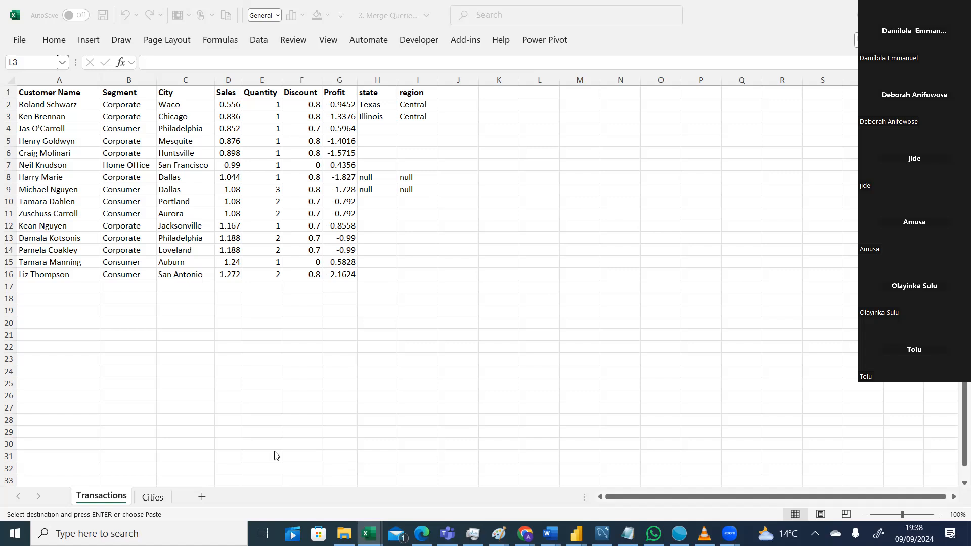
click(159, 498)
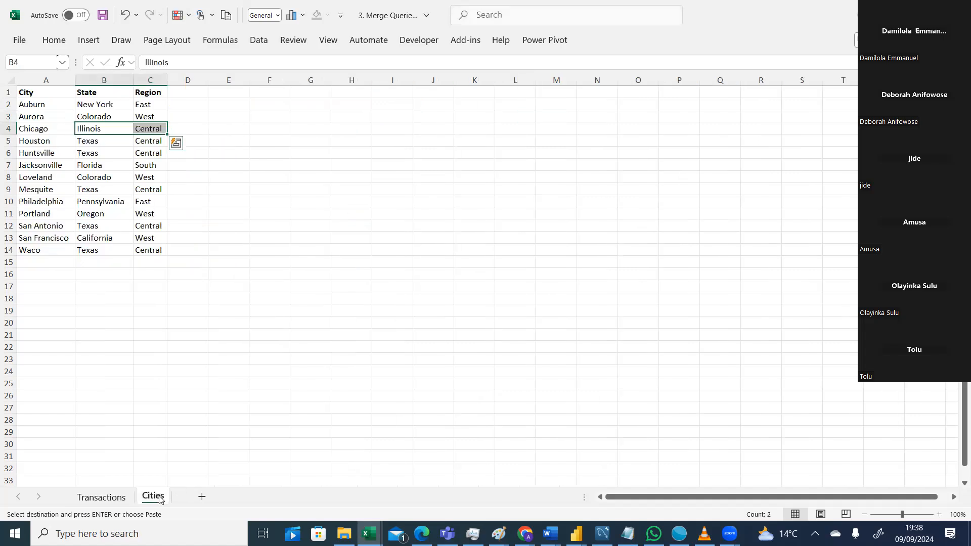
click(116, 499)
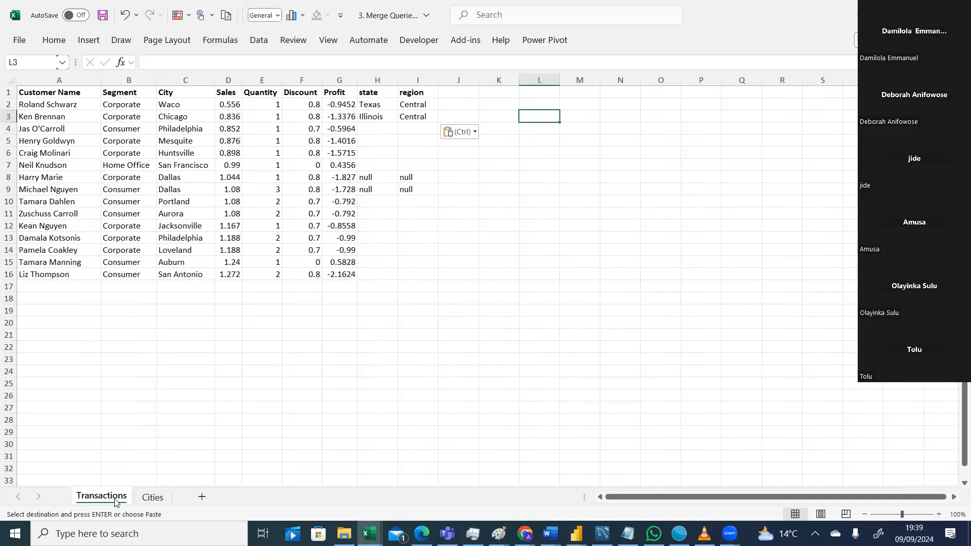
click(153, 498)
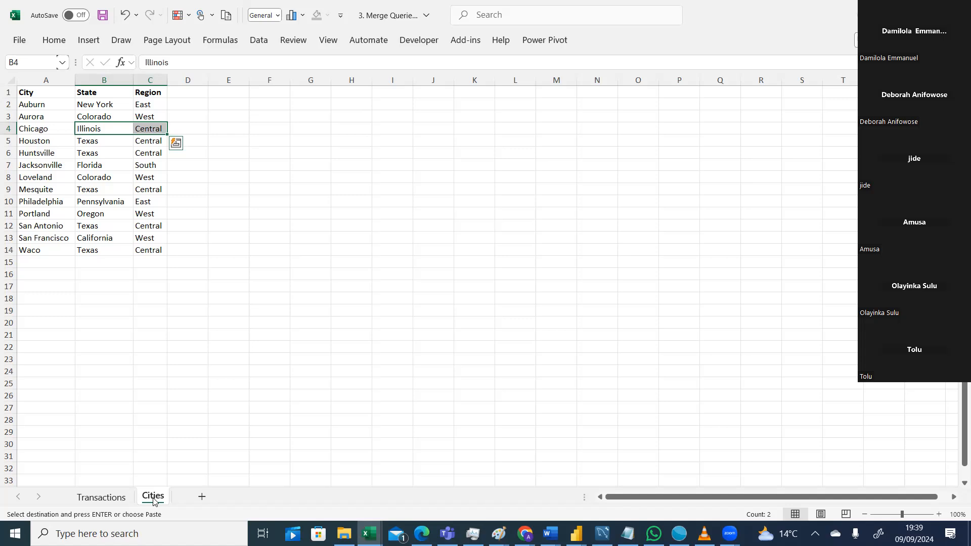
click(102, 497)
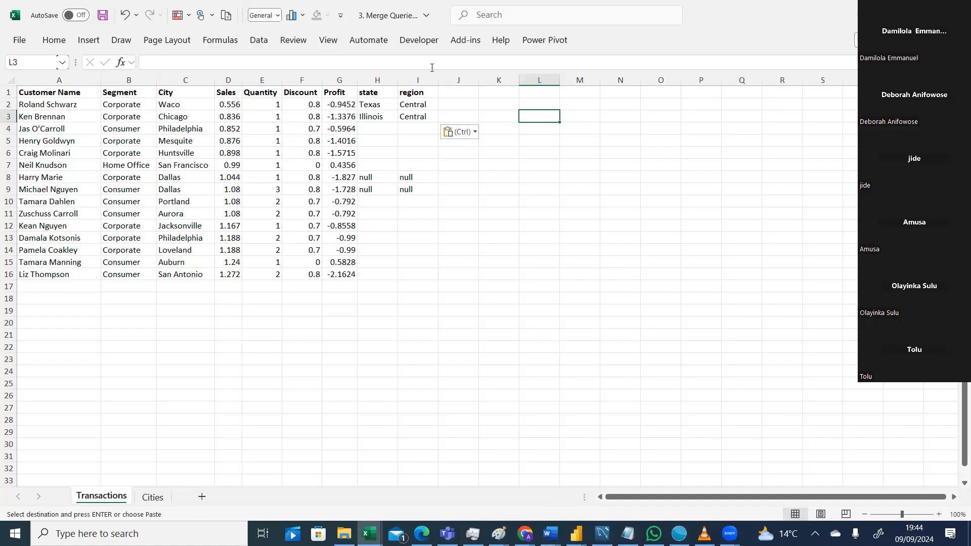
key(alt+Tab)
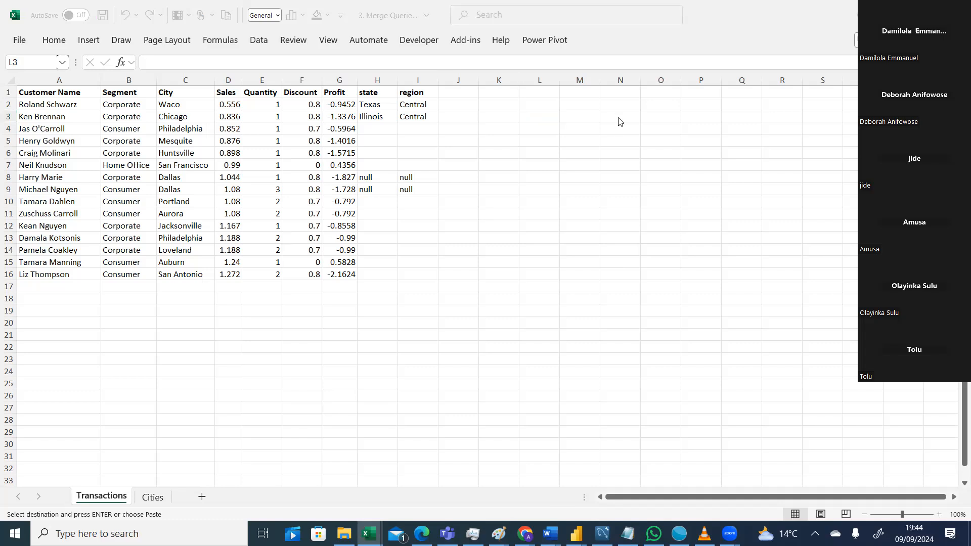
key(ctrl+v)
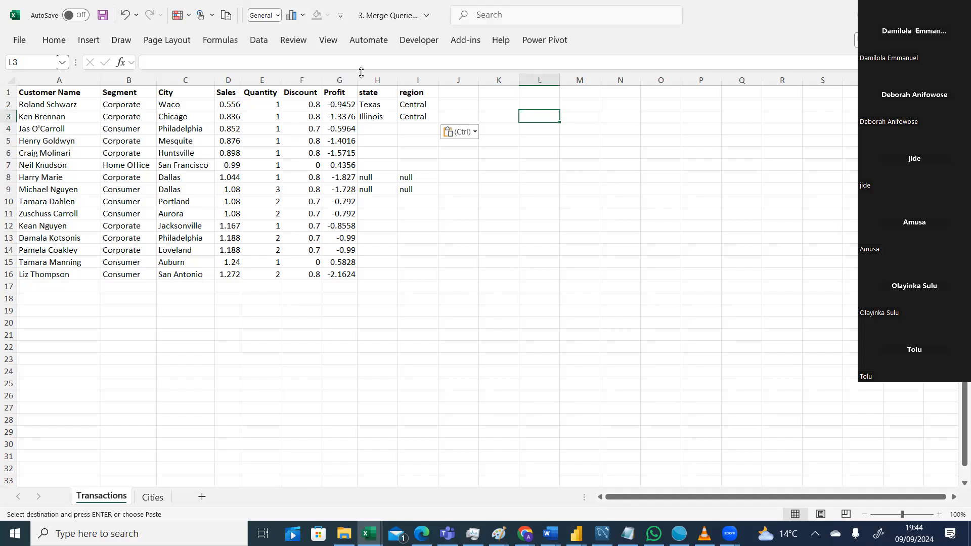
key(alt+Tab)
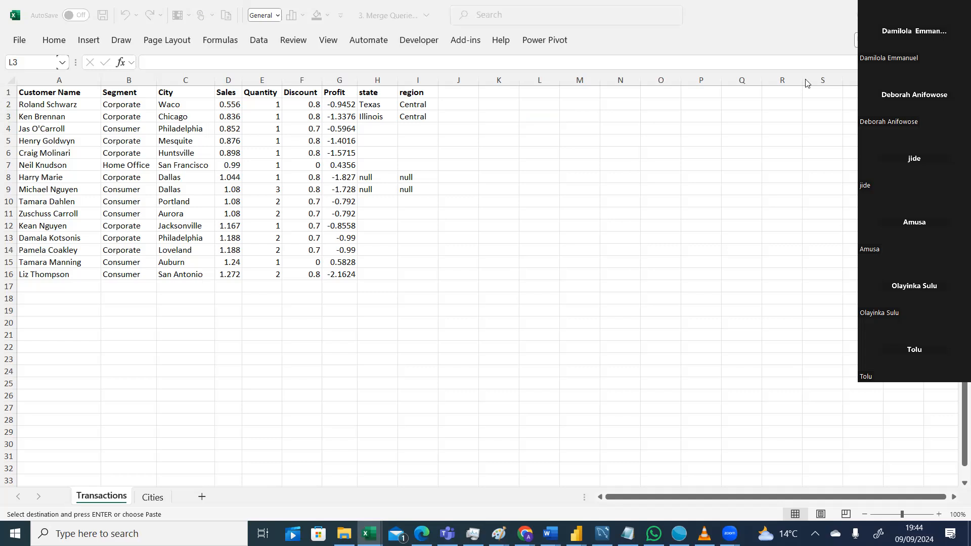
key(alt+Tab)
key(Escape)
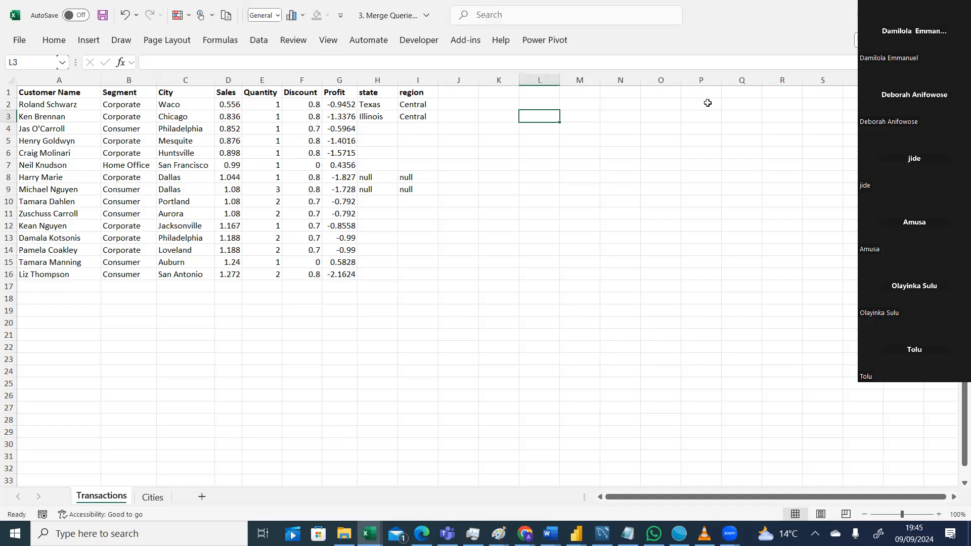
click(474, 7)
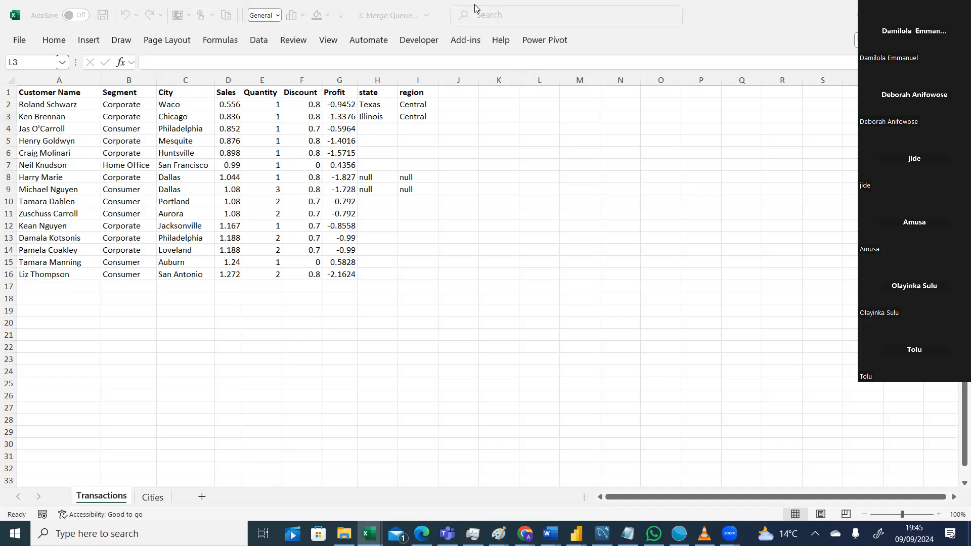